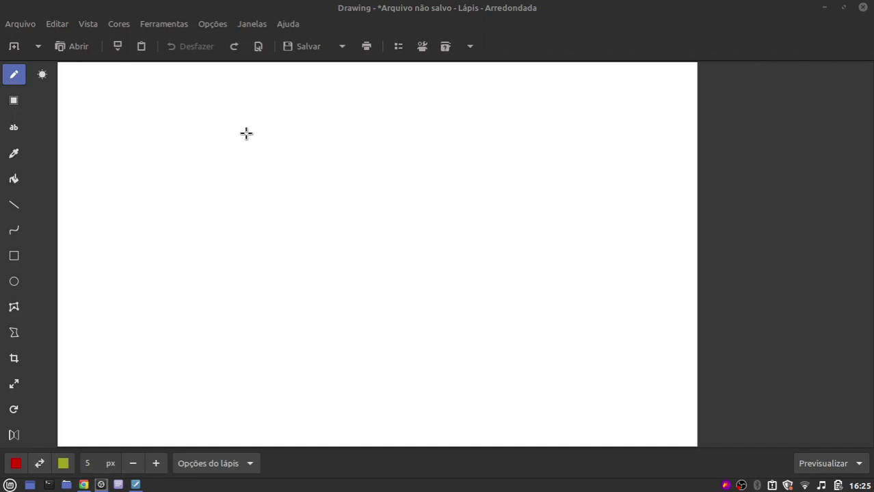
Draw a smaller and a larger overlapping circle in red freehand and label the smaller one "A 7D"
mouse_move(253, 128)
mouse_down()
mouse_move(191, 102)
mouse_move(139, 123)
mouse_move(143, 208)
mouse_move(239, 237)
mouse_move(263, 131)
mouse_move(245, 123)
mouse_up()
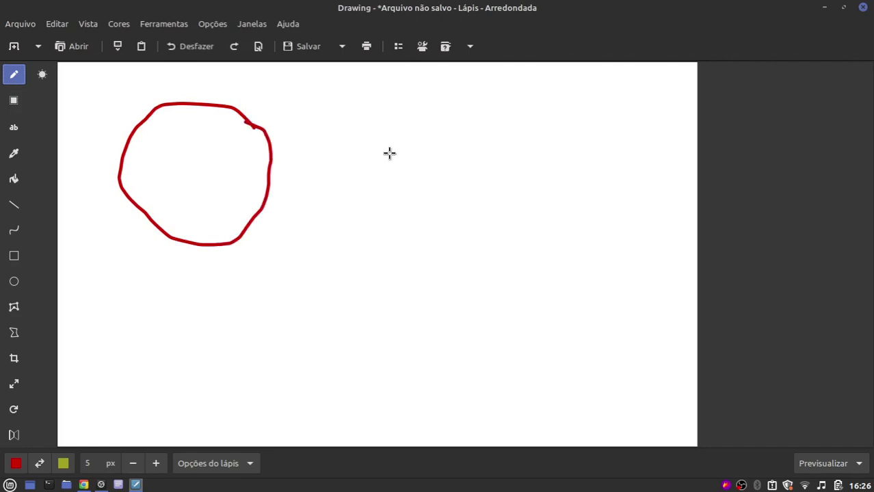
mouse_move(396, 130)
mouse_down()
mouse_move(343, 105)
mouse_move(230, 119)
mouse_move(199, 217)
mouse_move(298, 284)
mouse_move(419, 235)
mouse_move(409, 151)
mouse_move(394, 123)
mouse_up()
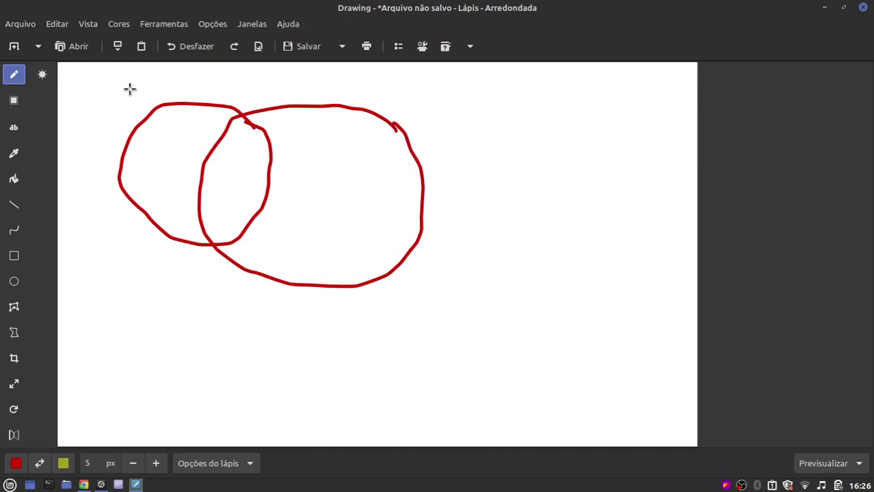
drag(131, 99, 144, 92)
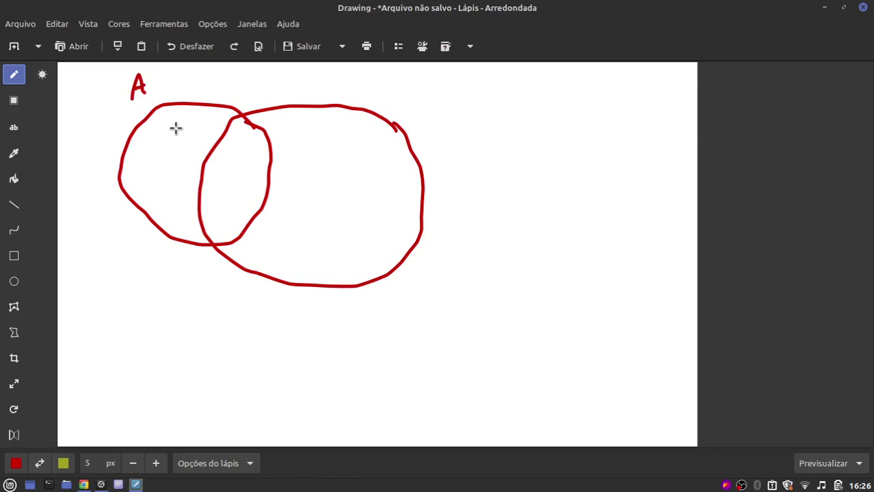
mouse_move(166, 71)
mouse_down()
mouse_move(202, 78)
mouse_move(191, 96)
mouse_move(204, 85)
mouse_move(214, 107)
mouse_move(233, 92)
mouse_move(216, 104)
mouse_up()
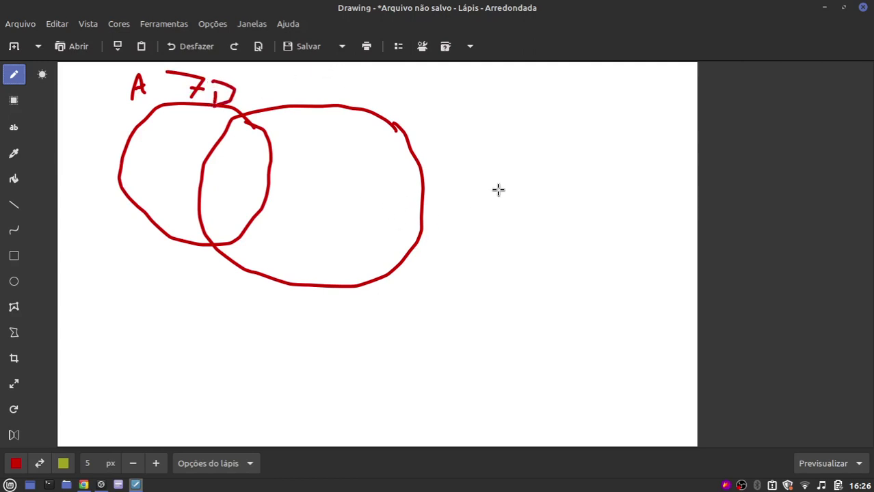
Label the larger circle "2AL 7D" and write the sizes "300" below the smaller circle and "1M" below the larger one
mouse_move(457, 186)
mouse_down()
mouse_move(454, 205)
mouse_move(499, 207)
mouse_move(507, 196)
mouse_move(526, 209)
mouse_up()
mouse_move(548, 180)
mouse_down()
mouse_move(558, 220)
mouse_move(562, 200)
mouse_move(573, 200)
mouse_move(576, 220)
mouse_up()
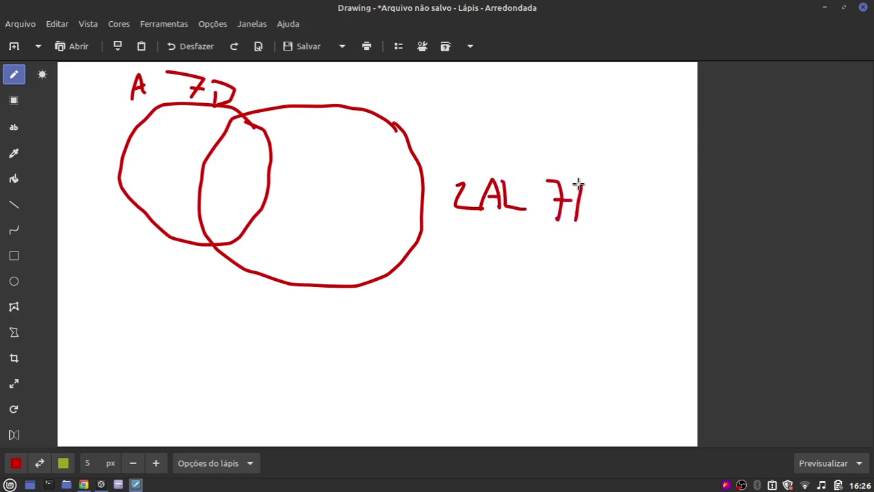
mouse_move(578, 183)
mouse_down()
mouse_move(609, 217)
mouse_move(578, 220)
mouse_up()
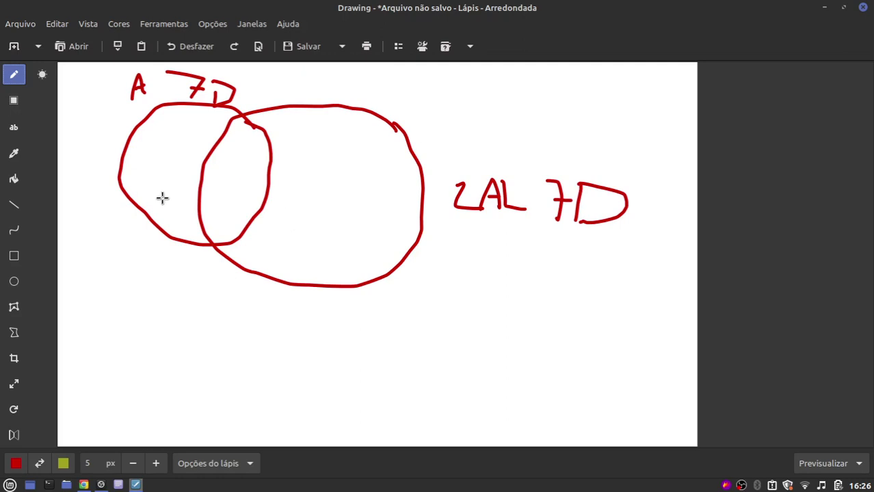
mouse_move(124, 247)
mouse_down()
mouse_move(117, 277)
mouse_move(140, 273)
mouse_move(140, 266)
mouse_move(163, 275)
mouse_move(158, 261)
mouse_up()
mouse_move(390, 306)
mouse_down()
mouse_move(385, 332)
mouse_move(400, 338)
mouse_move(410, 316)
mouse_move(418, 333)
mouse_up()
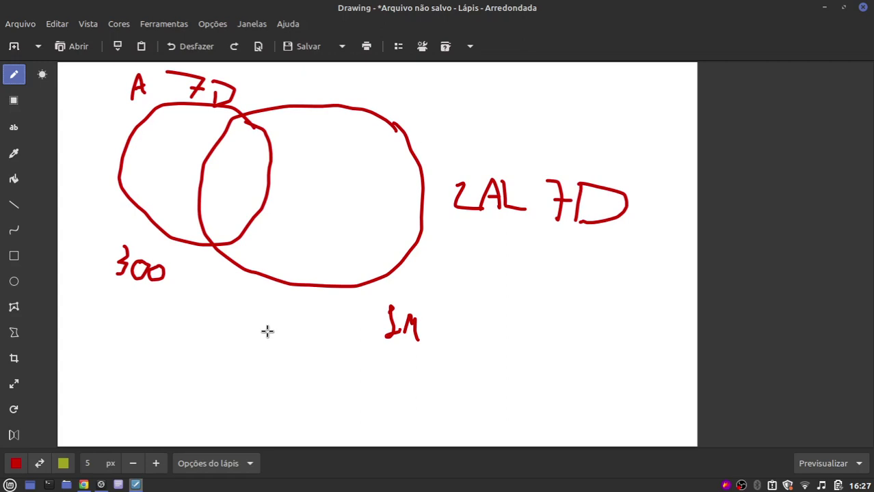
Hatch the overlap of the two circles with roughly horizontal red strokes
drag(219, 133, 269, 130)
drag(217, 147, 256, 147)
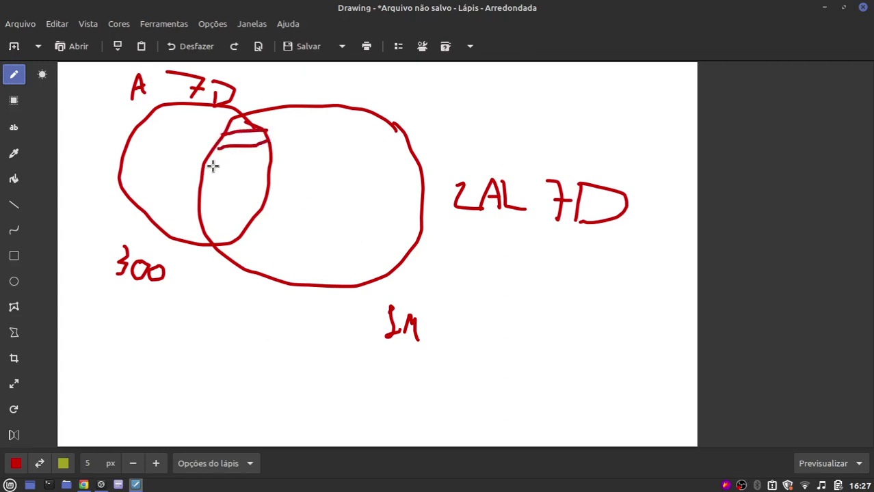
drag(211, 167, 268, 157)
drag(208, 189, 254, 178)
drag(209, 204, 268, 196)
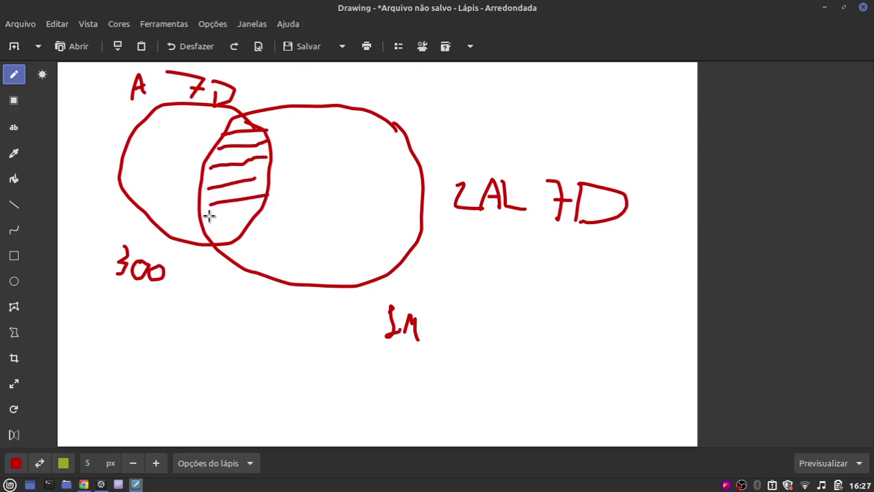
mouse_move(209, 219)
mouse_down()
mouse_move(272, 209)
mouse_move(212, 232)
mouse_move(236, 230)
mouse_up()
Undo all the red hatching strokes in the overlap of the circles
key(ctrl+z)
key(ctrl+z)
key(ctrl+z)
key(ctrl+z)
key(ctrl+z)
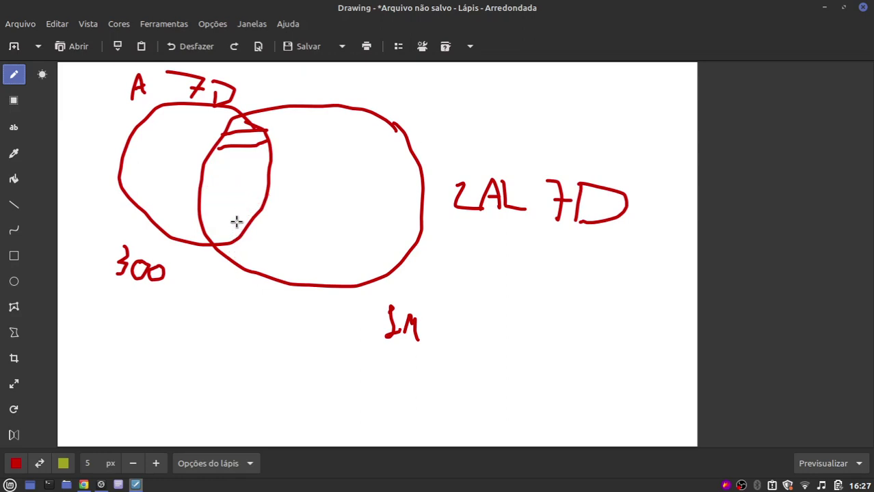
key(ctrl+z)
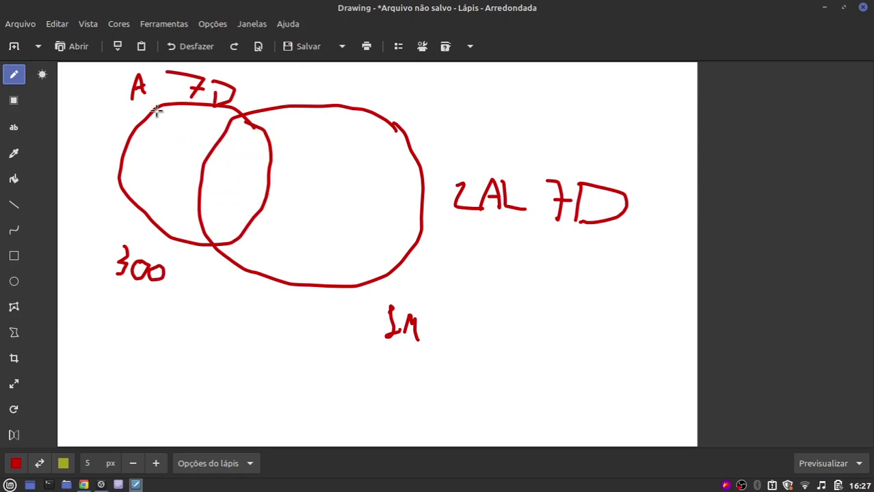
Hatch the part of the smaller circle outside the overlap with red strokes
mouse_move(156, 109)
mouse_down()
mouse_move(202, 113)
mouse_move(211, 127)
mouse_up()
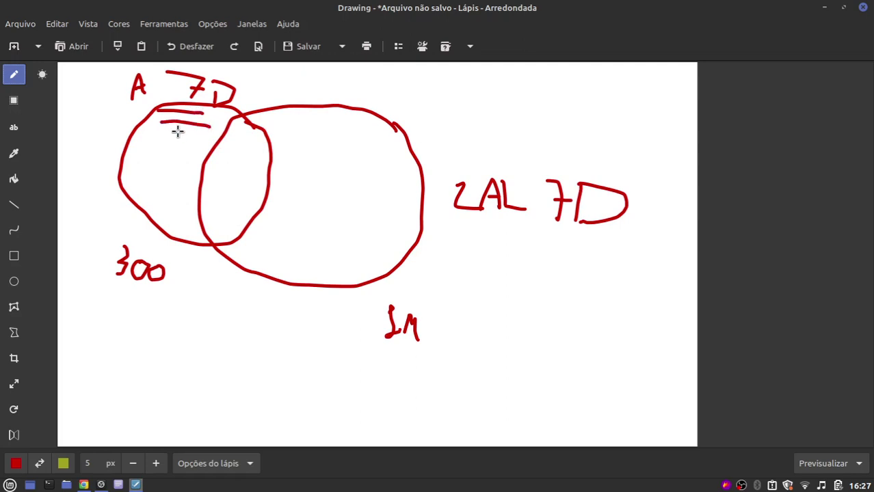
drag(151, 135, 216, 142)
mouse_move(147, 156)
mouse_down()
mouse_move(189, 158)
mouse_move(172, 181)
mouse_move(195, 223)
mouse_up()
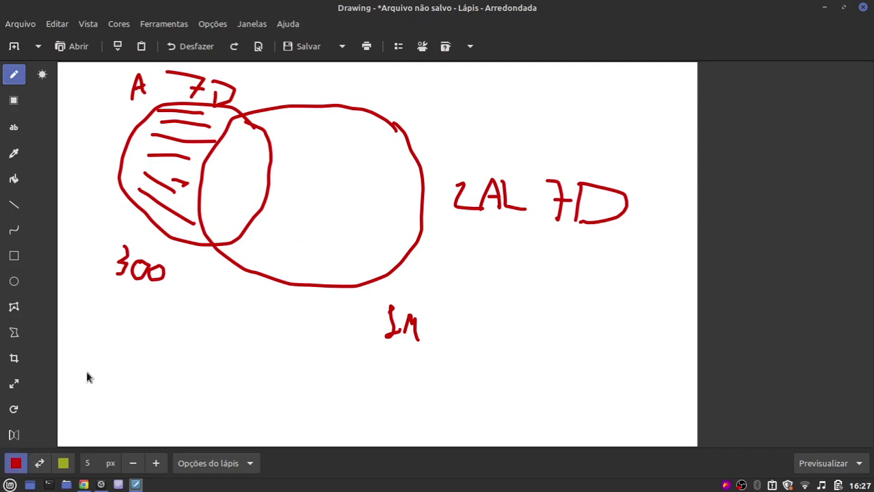
Change the pencil colour to blue, hatch across the larger circle including the overlap, and scribble densely over the overlap
click(16, 463)
click(165, 330)
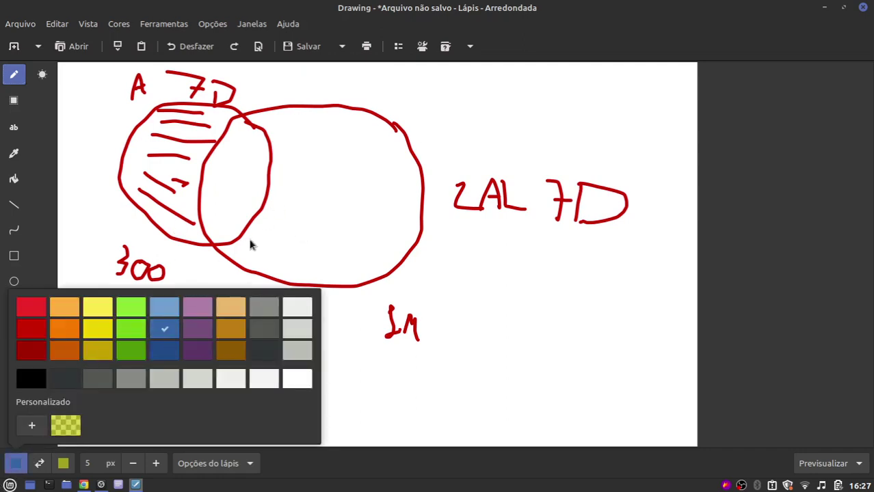
click(219, 211)
drag(215, 212, 402, 256)
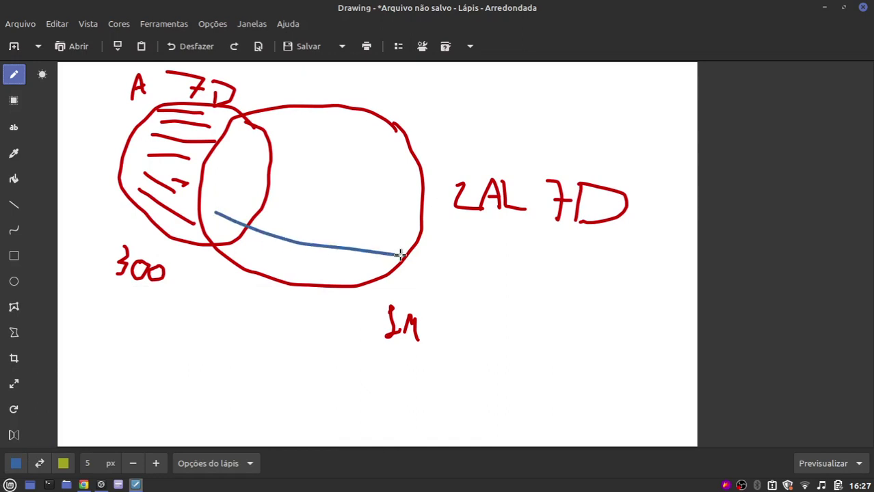
drag(238, 205, 247, 207)
drag(309, 226, 408, 232)
mouse_move(236, 180)
mouse_down()
mouse_move(250, 190)
mouse_move(390, 209)
mouse_up()
drag(248, 165, 385, 178)
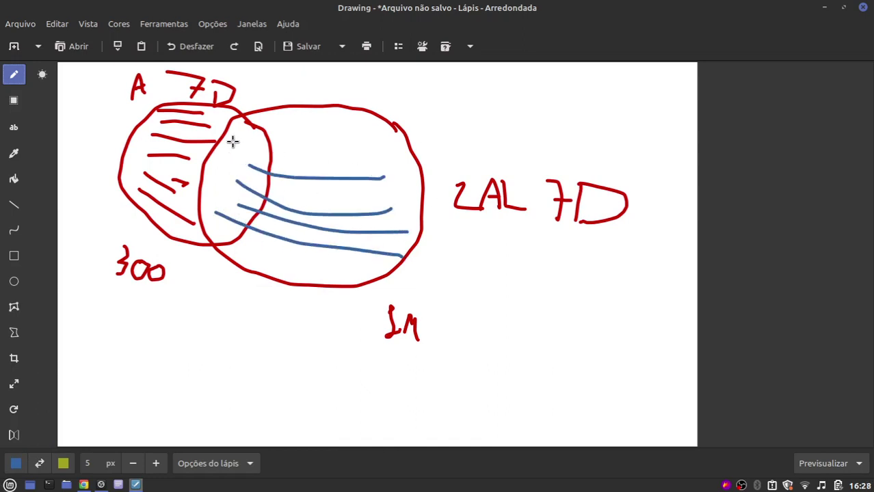
drag(238, 145, 405, 153)
drag(242, 132, 366, 157)
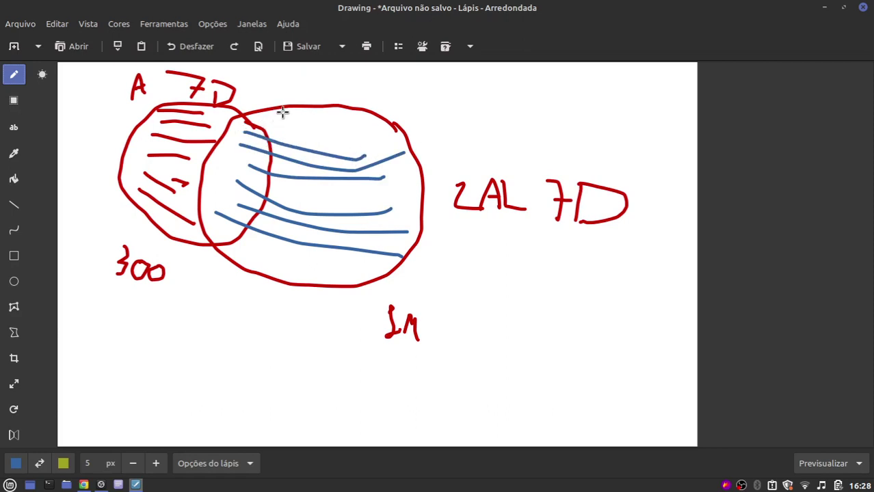
mouse_move(243, 121)
mouse_down()
mouse_move(229, 130)
mouse_move(210, 183)
mouse_move(215, 231)
mouse_move(246, 208)
mouse_move(251, 139)
mouse_move(220, 155)
mouse_move(228, 202)
mouse_move(234, 171)
mouse_move(249, 176)
mouse_move(213, 210)
mouse_move(190, 165)
mouse_move(238, 180)
mouse_move(236, 171)
mouse_up()
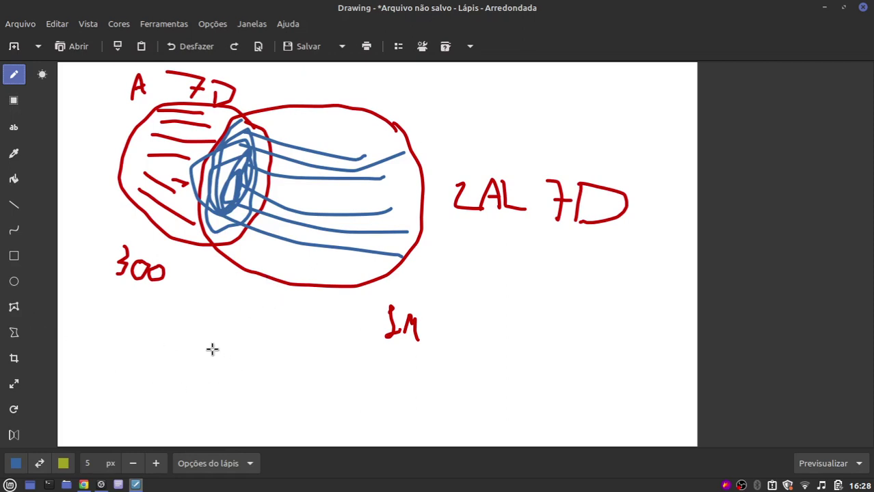
Below the diagram, draw a small blue circle enclosed by a large red oval, and cross out the small circle in red
mouse_move(240, 337)
mouse_down()
mouse_move(219, 332)
mouse_move(176, 353)
mouse_move(215, 386)
mouse_move(249, 361)
mouse_move(239, 334)
mouse_move(230, 336)
mouse_up()
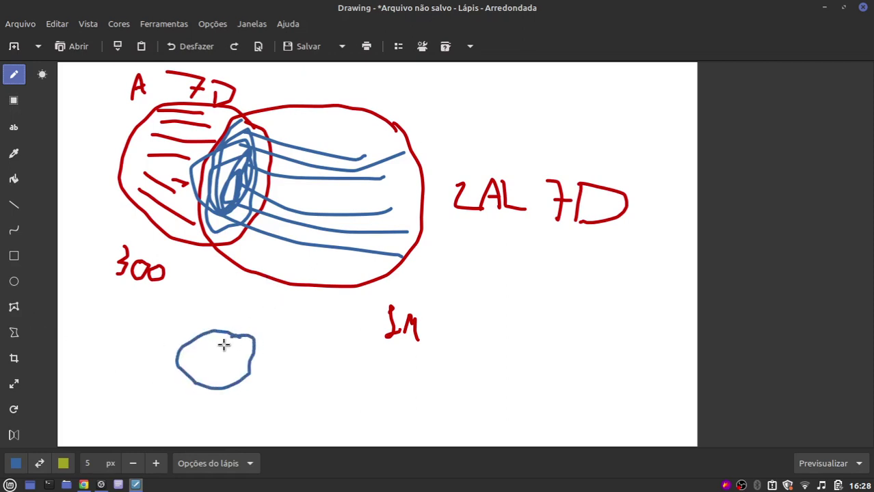
click(17, 465)
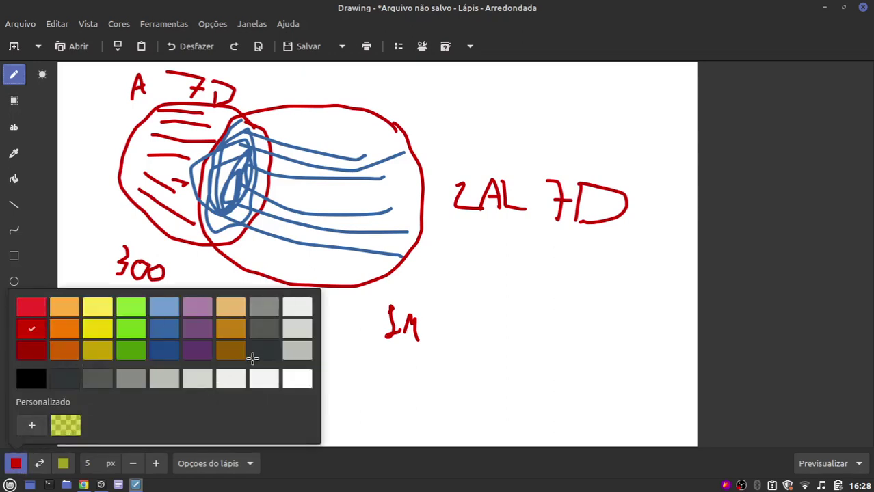
key(Escape)
mouse_move(316, 334)
mouse_down()
mouse_move(232, 295)
mouse_move(117, 343)
mouse_move(197, 437)
mouse_move(345, 442)
mouse_move(414, 377)
mouse_move(309, 290)
mouse_move(195, 298)
mouse_up()
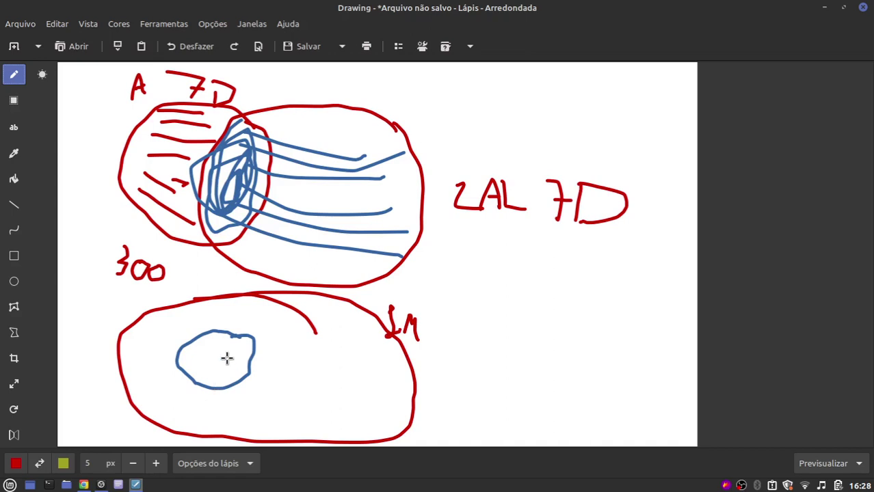
drag(197, 329, 267, 385)
drag(265, 322, 180, 387)
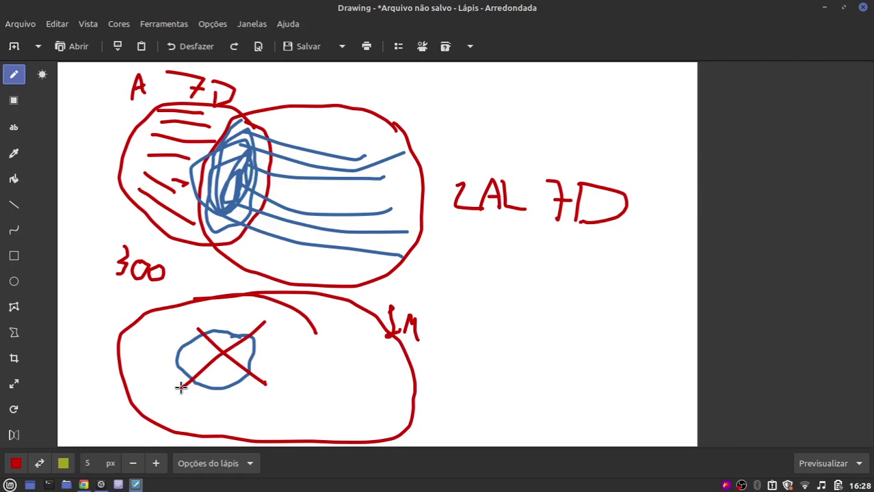
Switch to Facebook Ads Manager in the browser and open the Públicos page
click(824, 8)
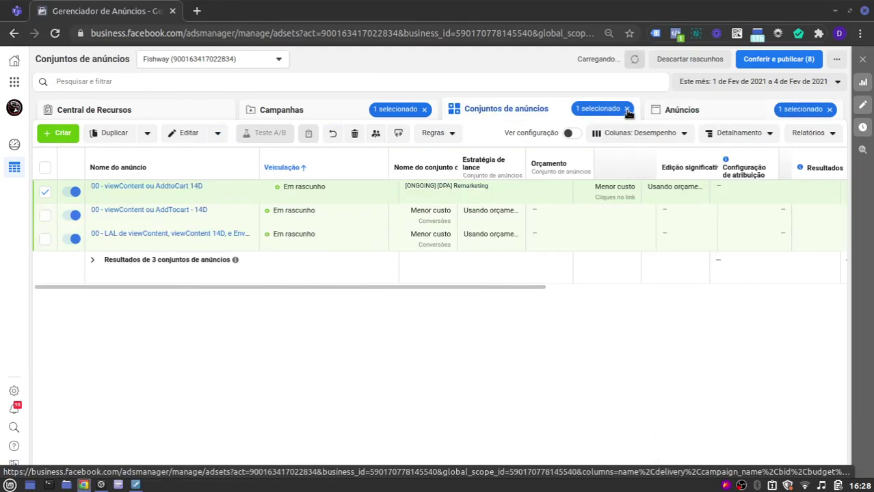
click(14, 82)
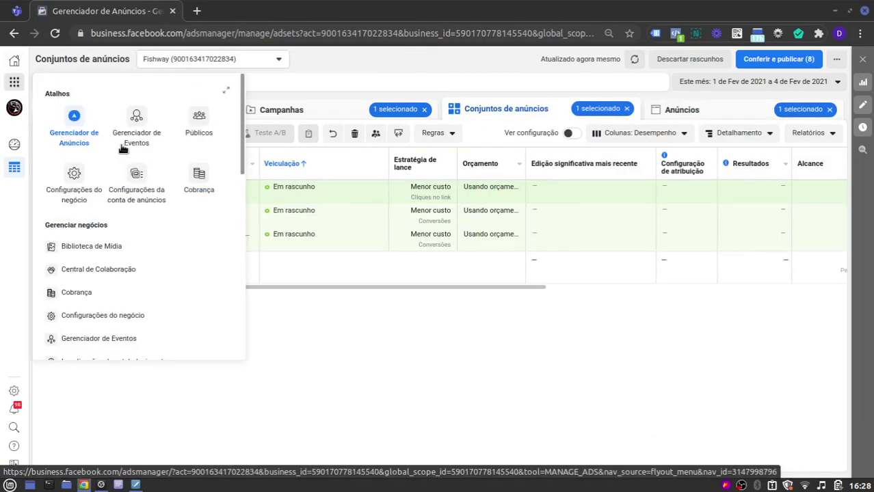
click(200, 122)
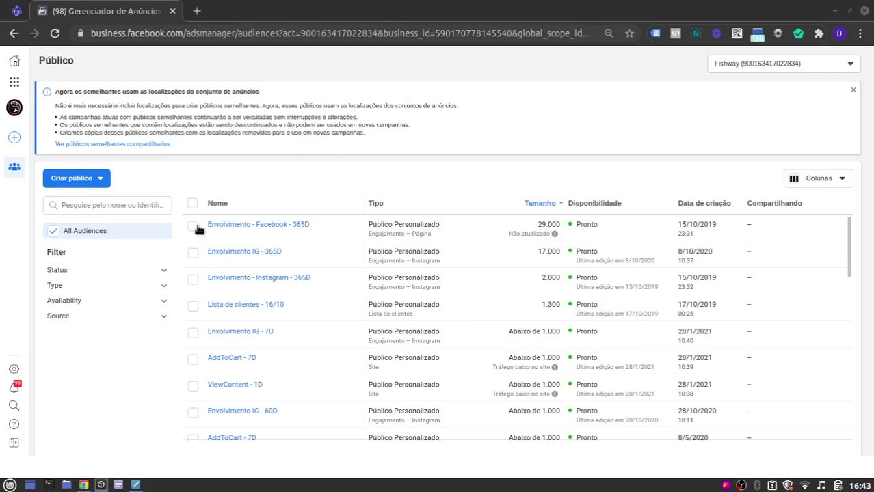
Select the audiences Envolvimento - Facebook - 365D and Envolvimento - Instagram - 365D and show their audience overlap
click(250, 232)
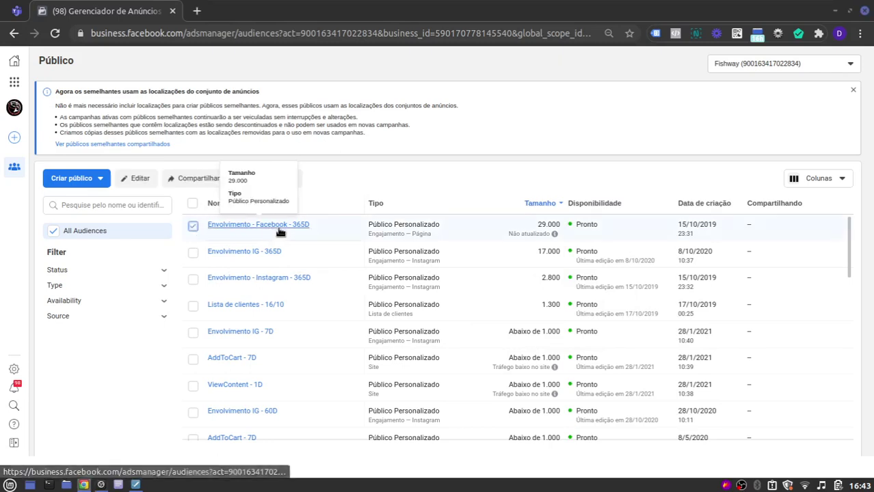
click(195, 281)
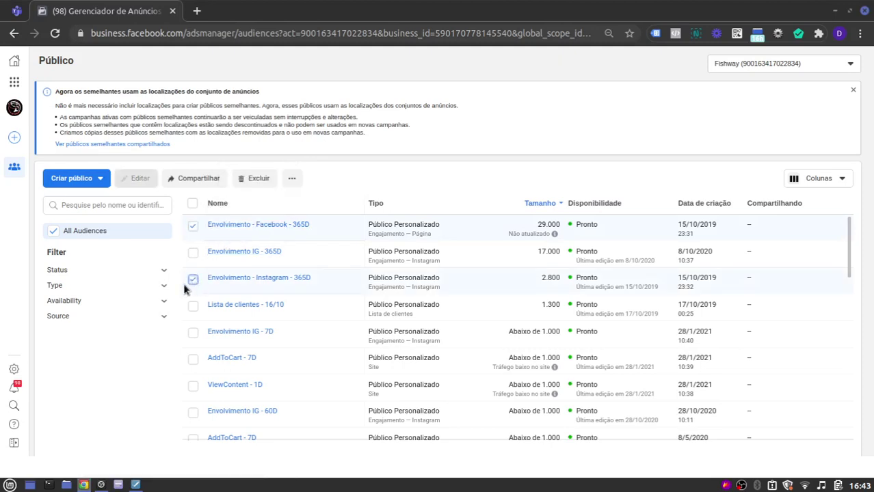
click(294, 180)
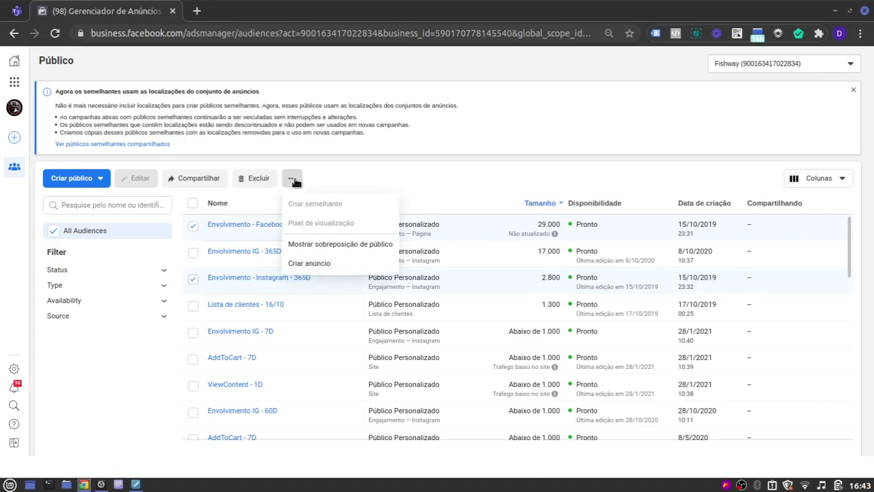
click(335, 246)
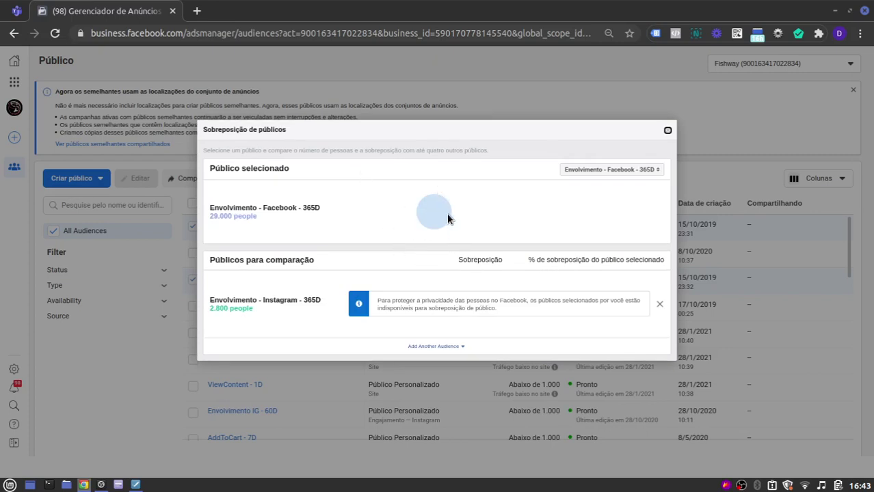
Show the option for comparing another audience, and examine both audience sizes and the notice beside the Instagram audience
click(455, 349)
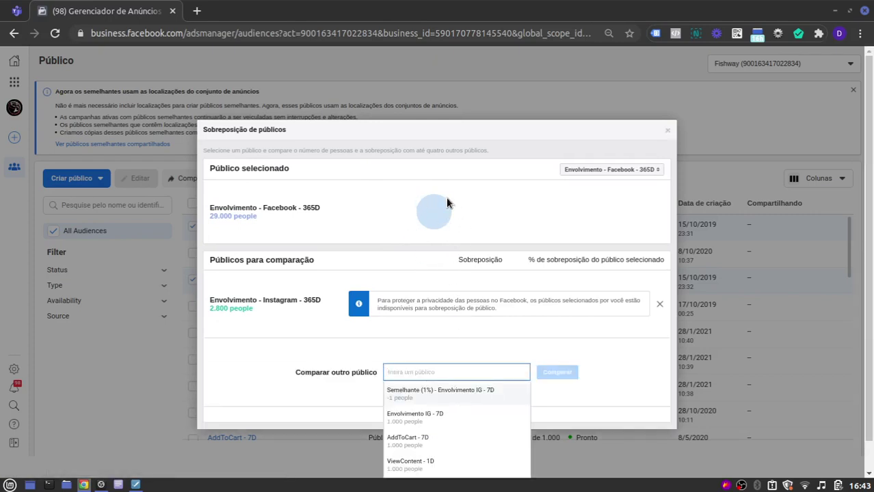
click(546, 205)
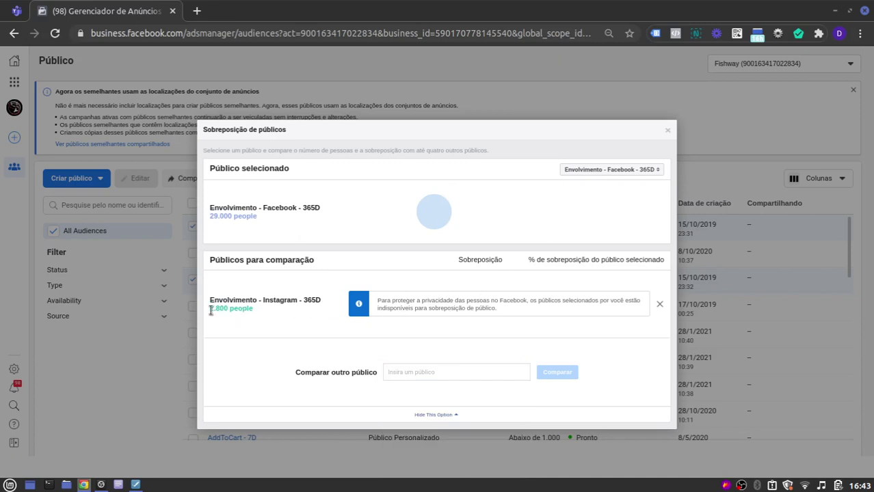
drag(210, 309, 255, 313)
mouse_move(208, 214)
mouse_down()
mouse_move(255, 217)
mouse_move(206, 216)
mouse_up()
drag(379, 301, 501, 312)
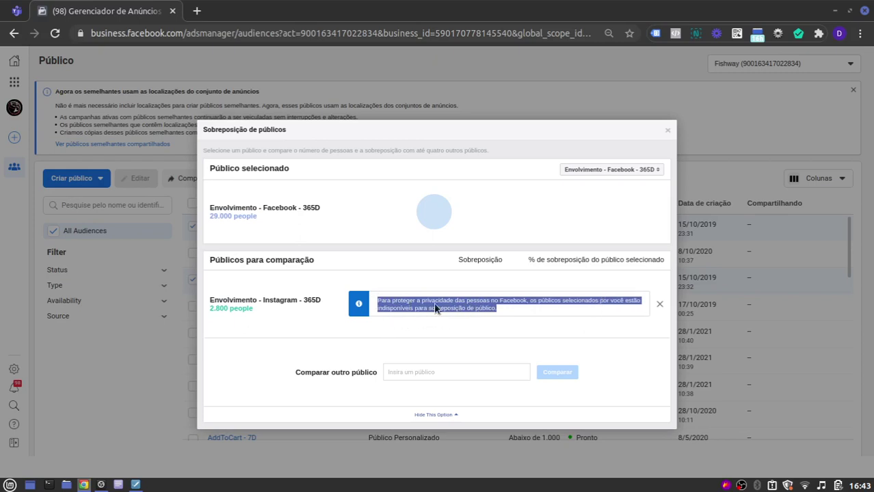
click(497, 312)
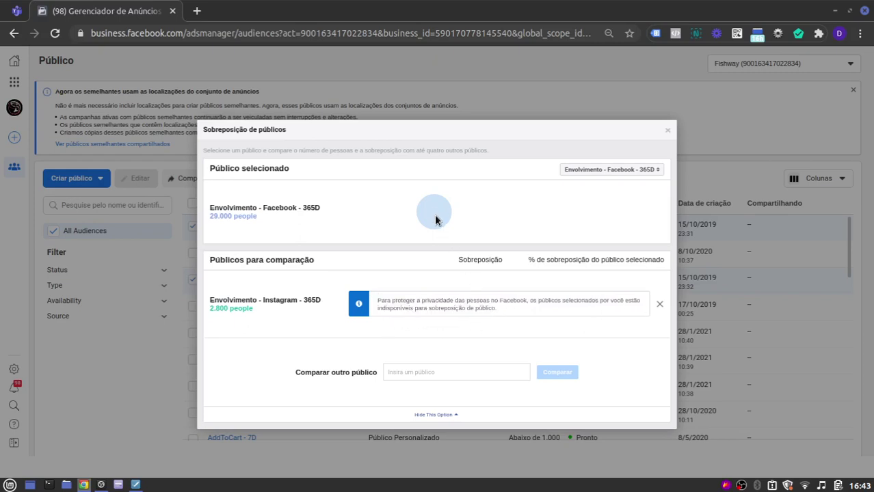
Change the selected audience of the overlap comparison to Envolvimento - Instagram - 365D
click(589, 171)
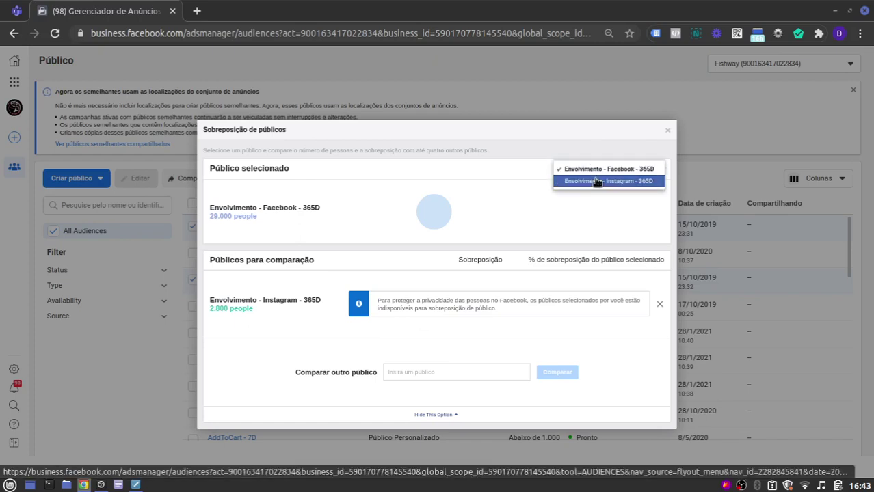
click(597, 181)
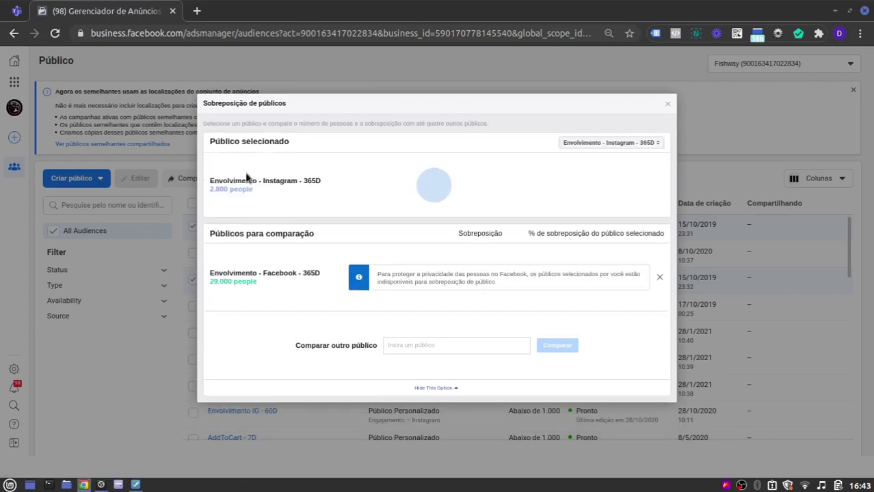
Close the current comparison and show the audience overlap between Envolvimento - Facebook - 365D and Envolvimento IG - 365D
click(667, 107)
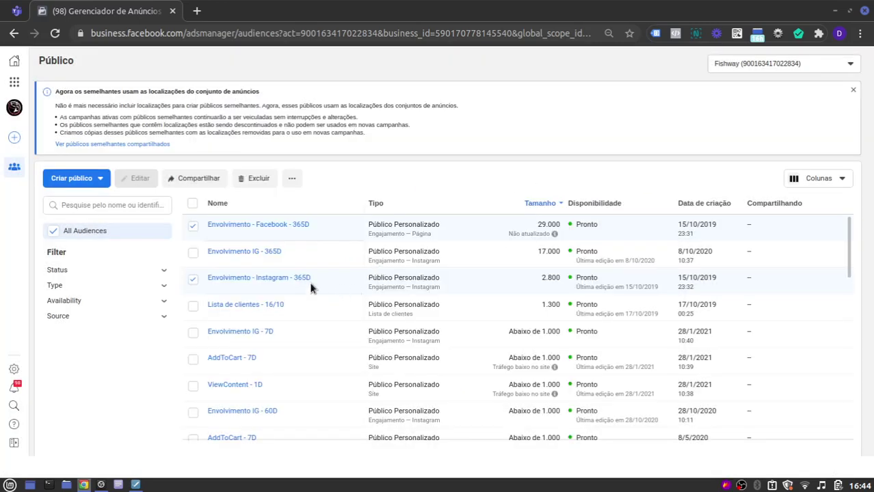
scroll(246, 284, down, 3)
click(193, 280)
click(193, 253)
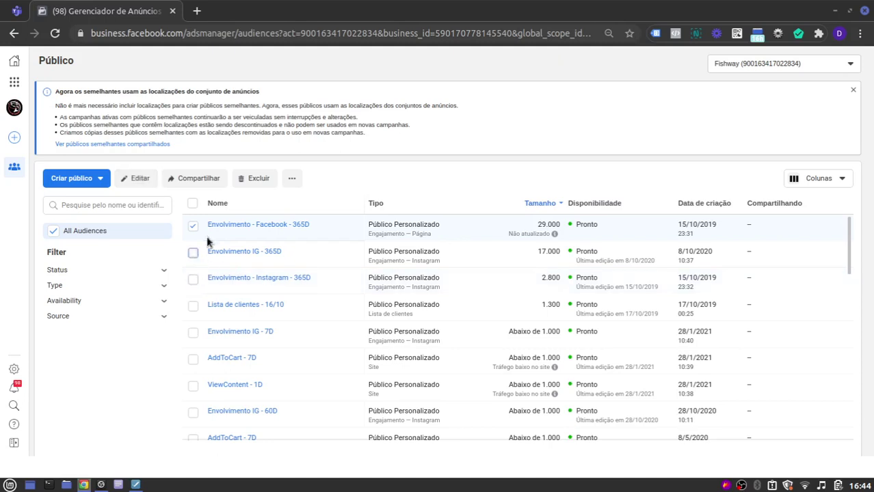
click(292, 179)
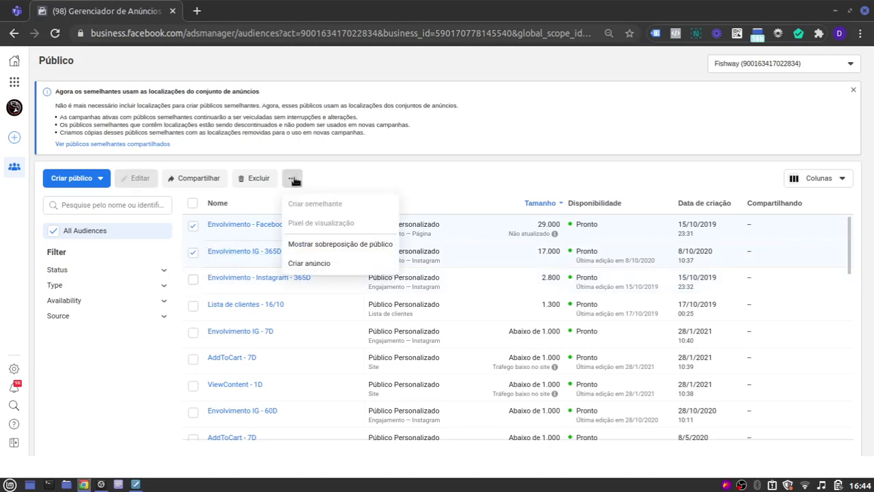
click(331, 247)
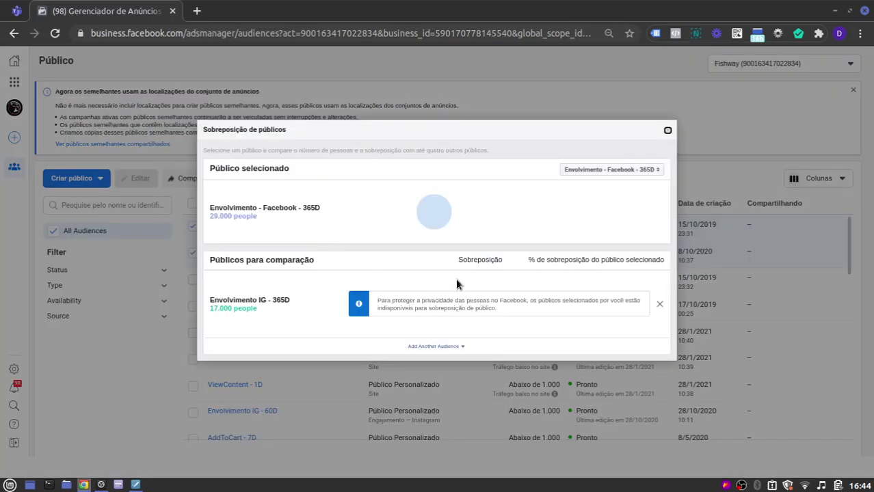
click(667, 130)
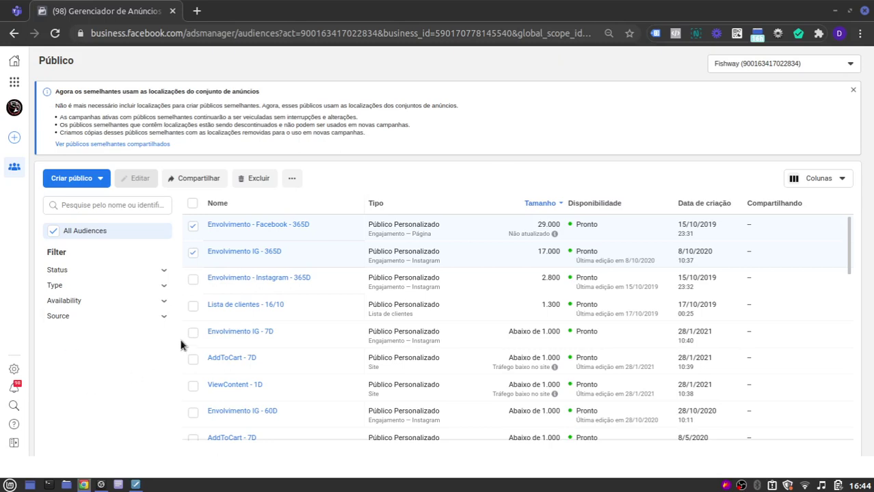
Go to Gerenciador de Anúncios and show the ad sets of the [ONGOING] [Conversões] Tráfego campaign
mouse_move(136, 485)
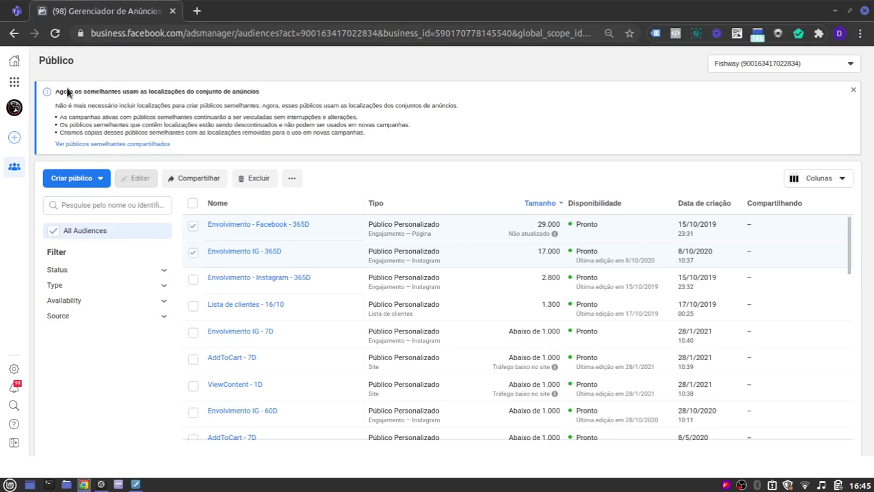
click(15, 82)
click(78, 122)
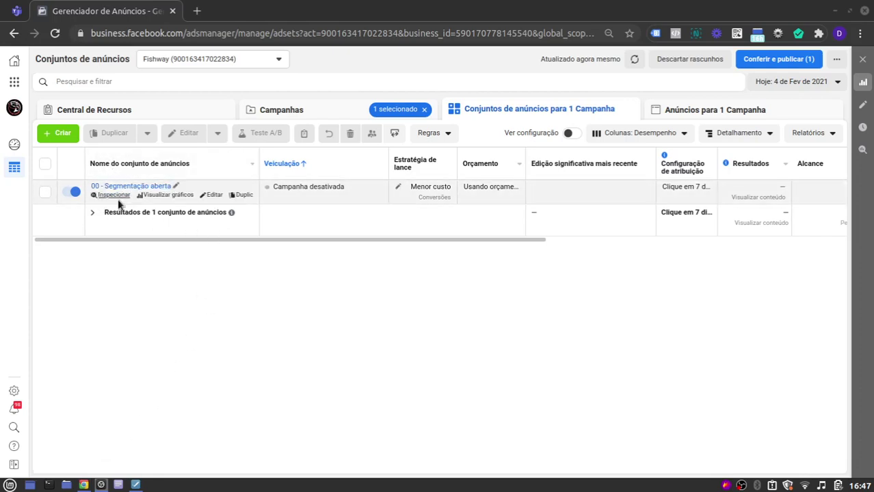
Rename the ad set 00 - Segmentação aberta as 00 - AddToCart - 7D and publish the change
click(175, 187)
click(189, 212)
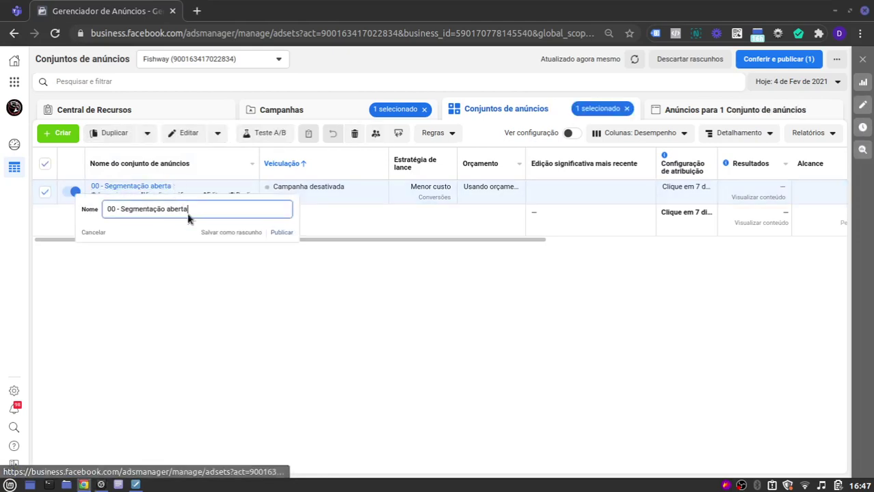
drag(200, 211, 122, 212)
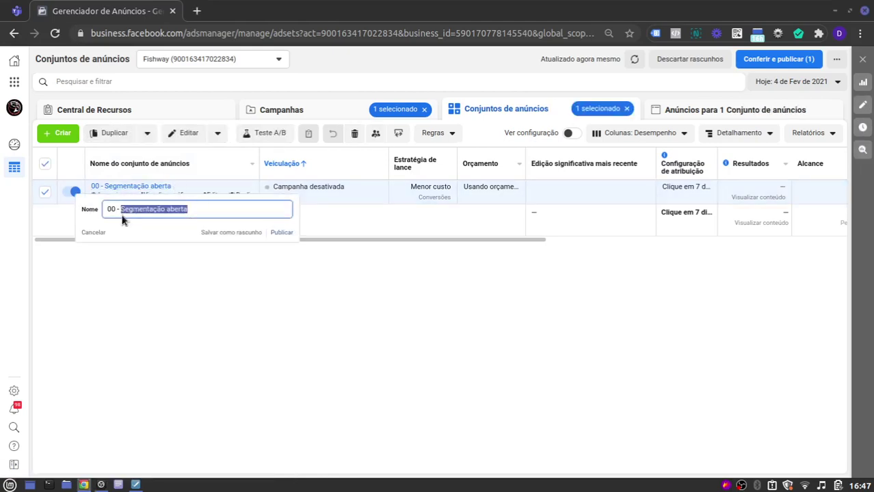
text(Add)
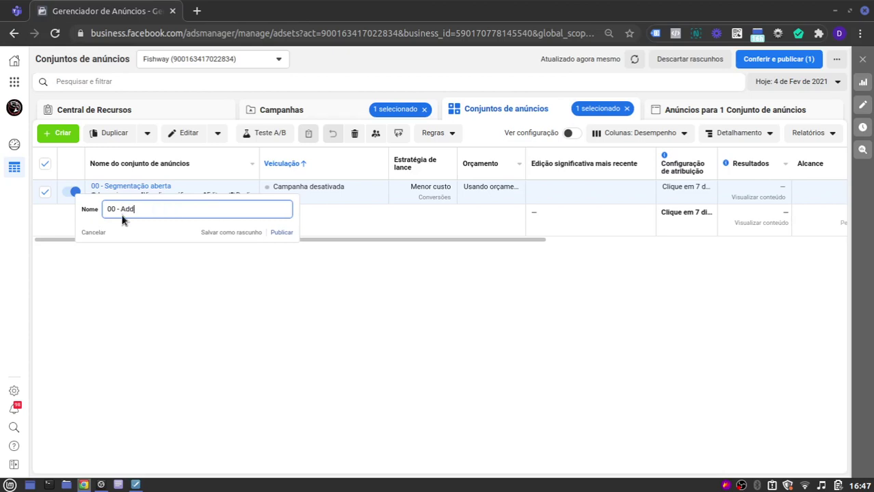
text(ToCart - 7D)
click(281, 233)
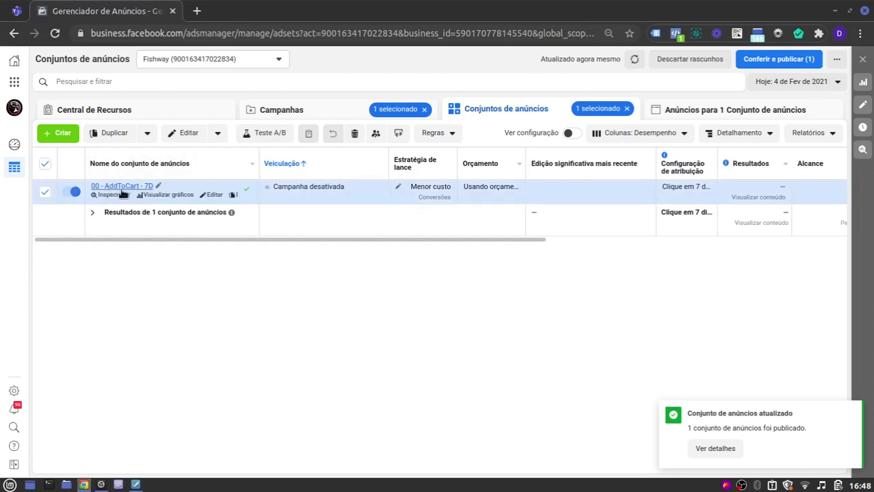
Duplicate the ad set 00 - AddToCart - 7D once within its original campaign
click(234, 196)
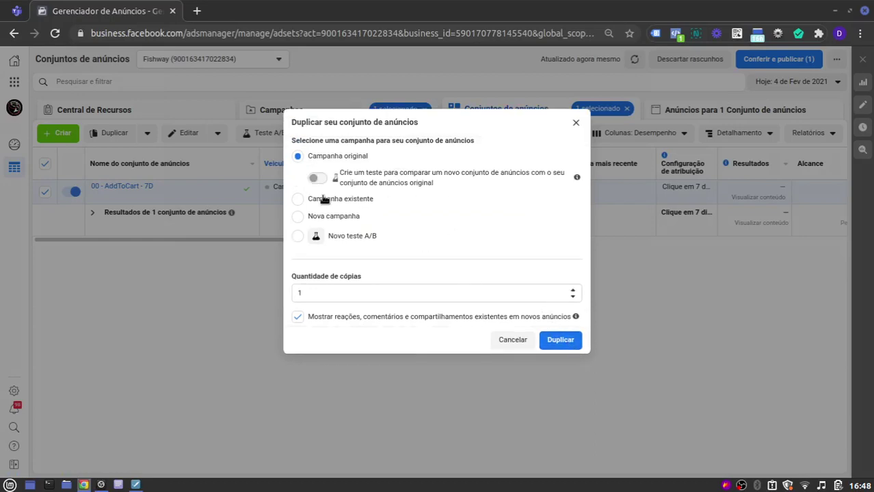
click(325, 199)
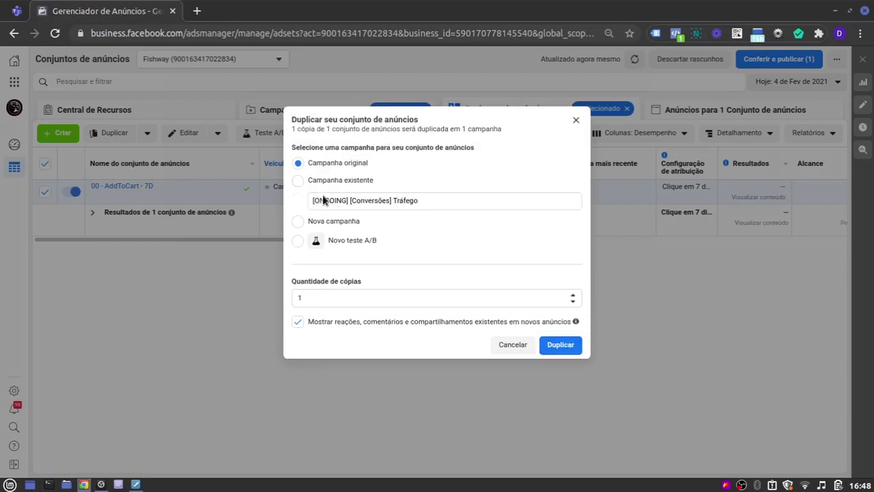
click(567, 347)
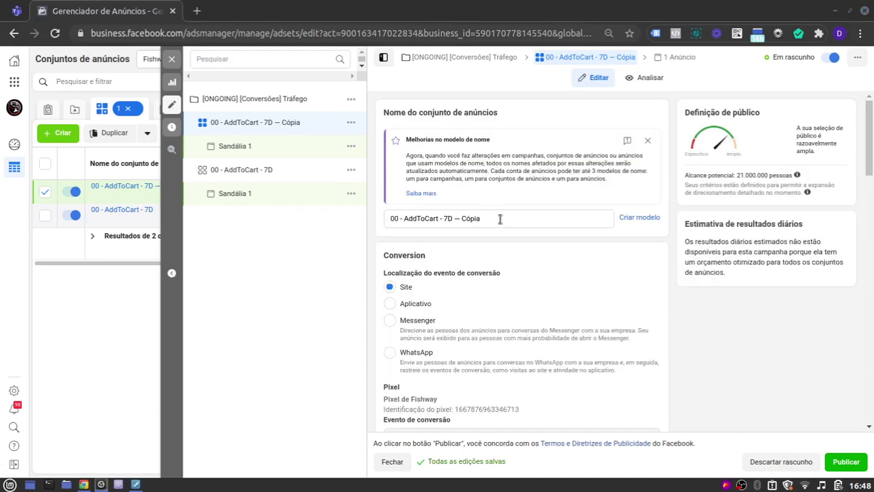
Rename the duplicated ad set as 01 - viewContent - 30D
drag(500, 218, 389, 221)
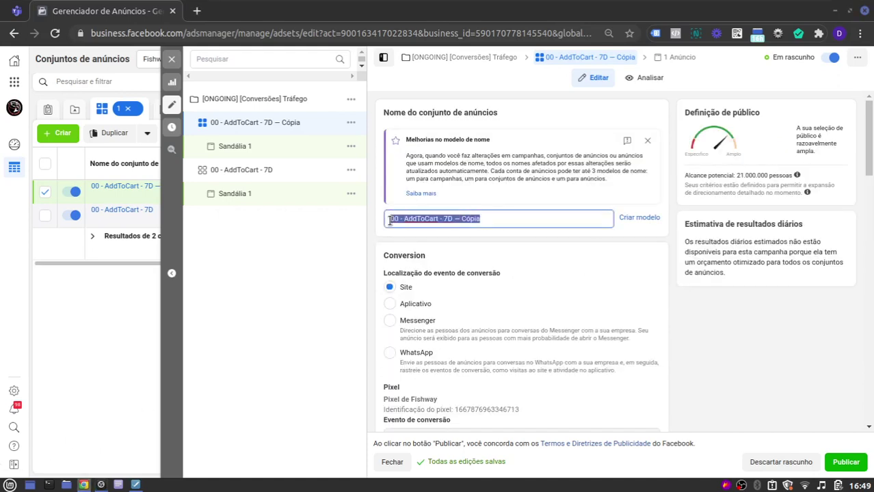
text(01)
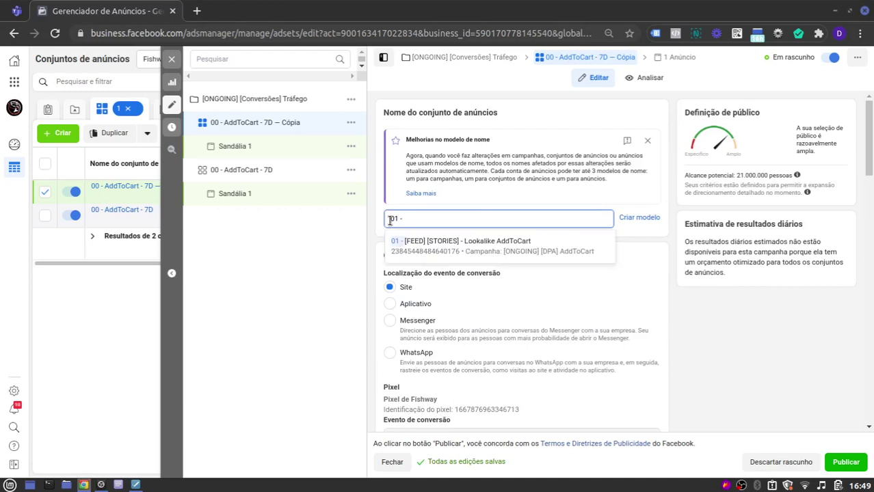
text( -)
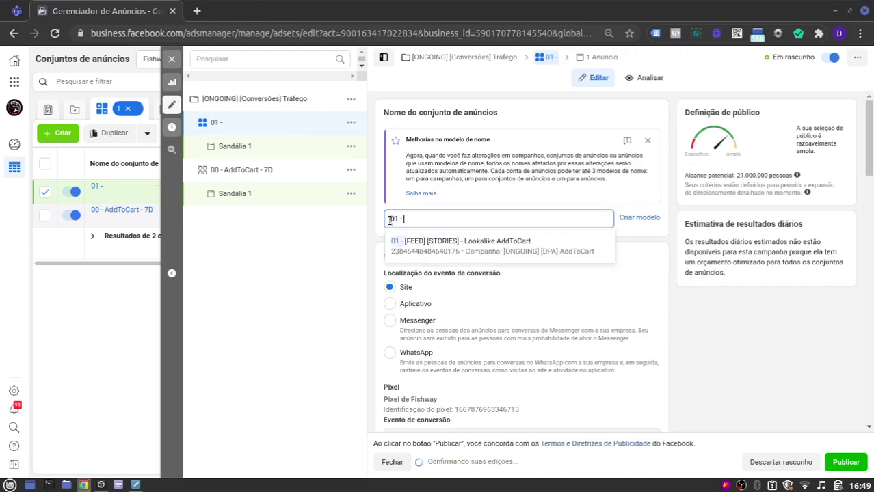
text( viewConte)
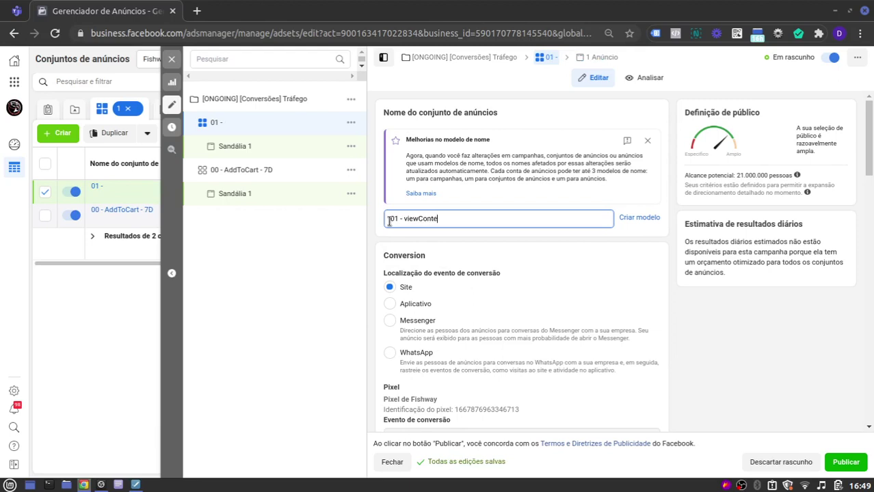
text(nt - 30D)
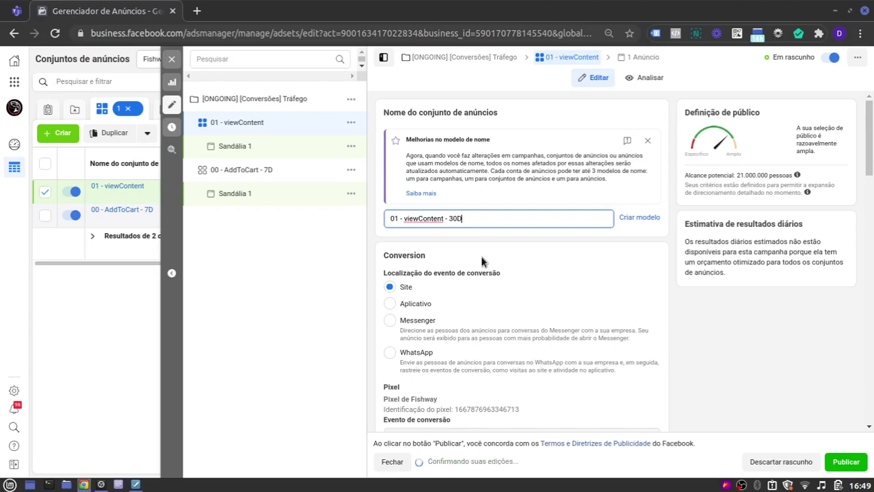
Include the custom audience viewContent - Qualquer página - 30D in the ad set's Público section
scroll(514, 265, down, 1)
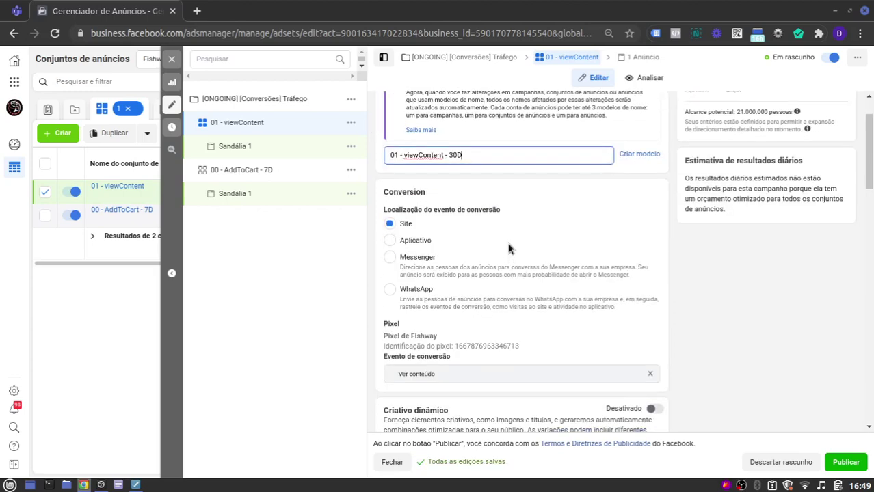
scroll(508, 249, down, 6)
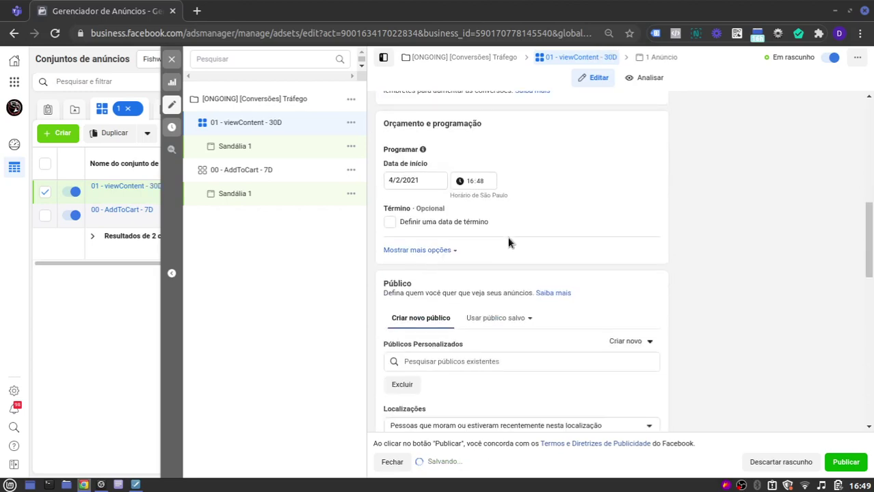
scroll(508, 243, down, 3)
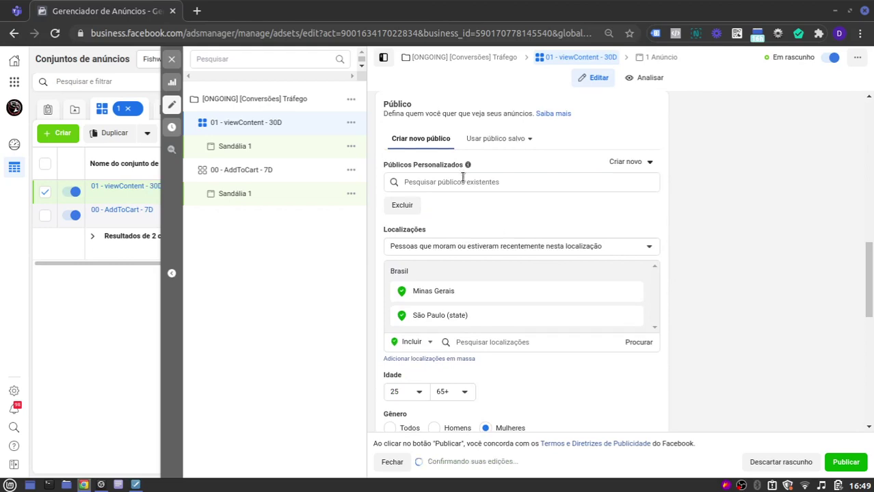
click(459, 182)
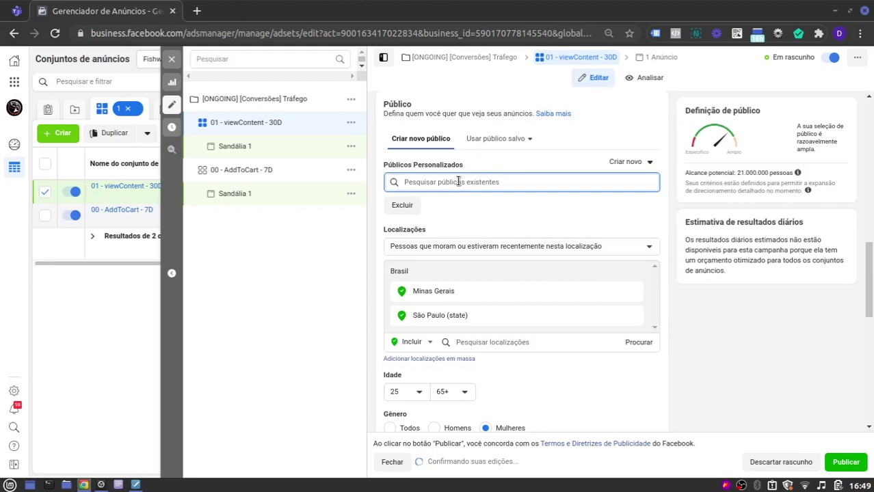
text(viewContent)
key(ctrl+a)
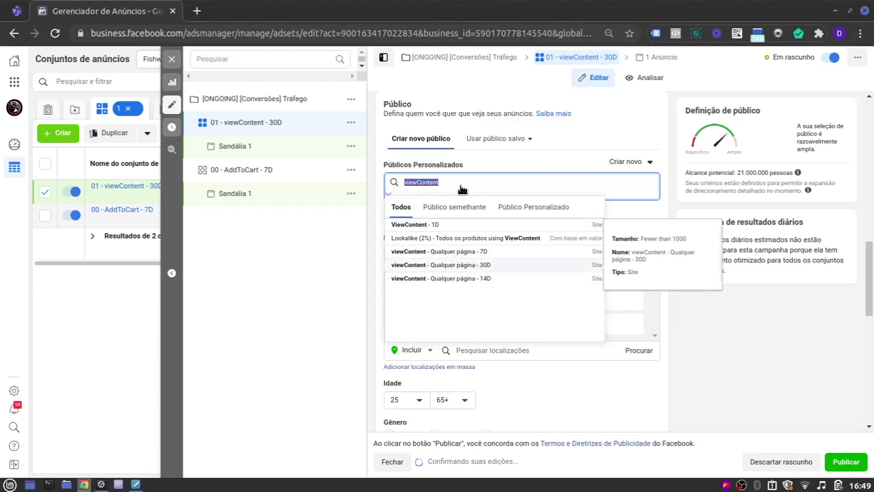
key(Return)
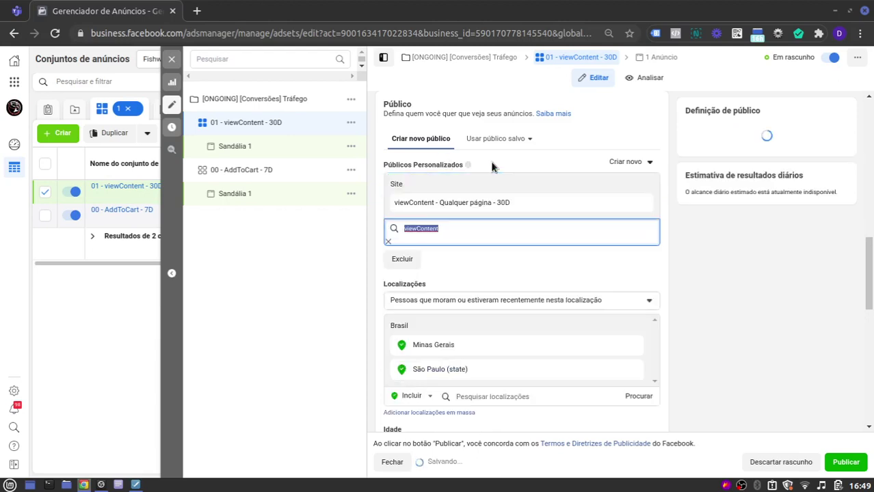
click(431, 230)
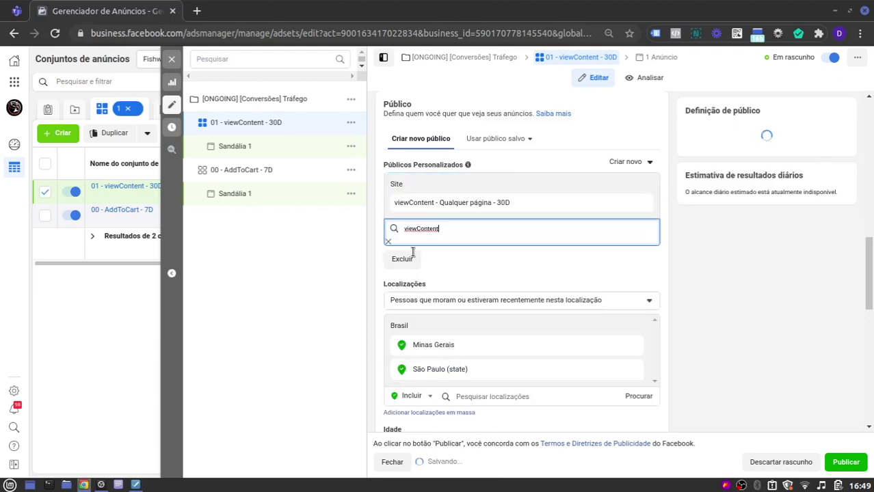
click(380, 224)
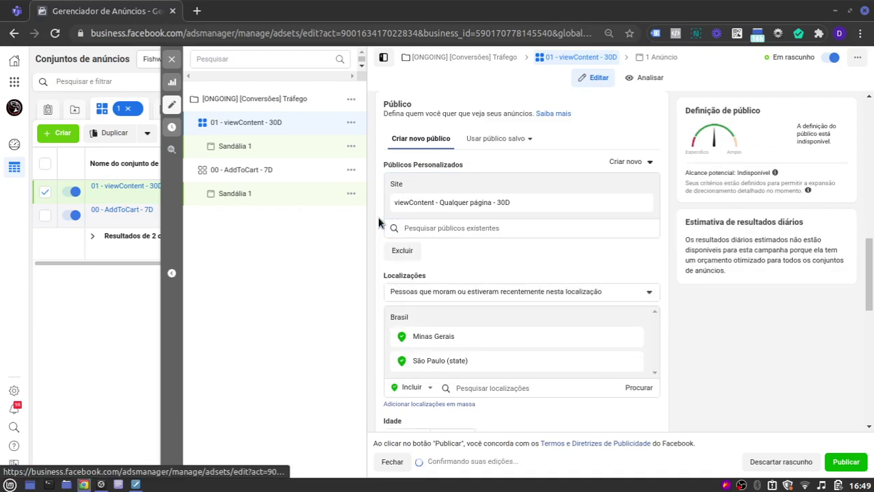
Exclude the custom audience AddToCart - 7D from the ad set's audience
click(402, 249)
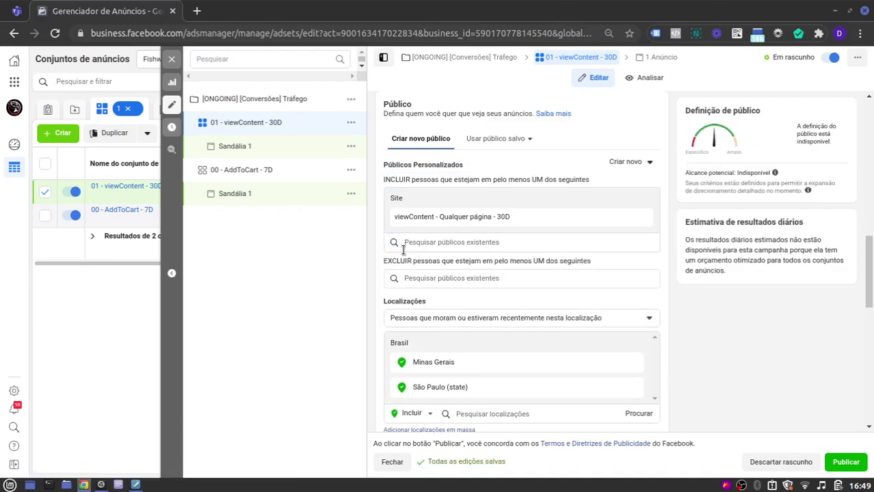
click(451, 279)
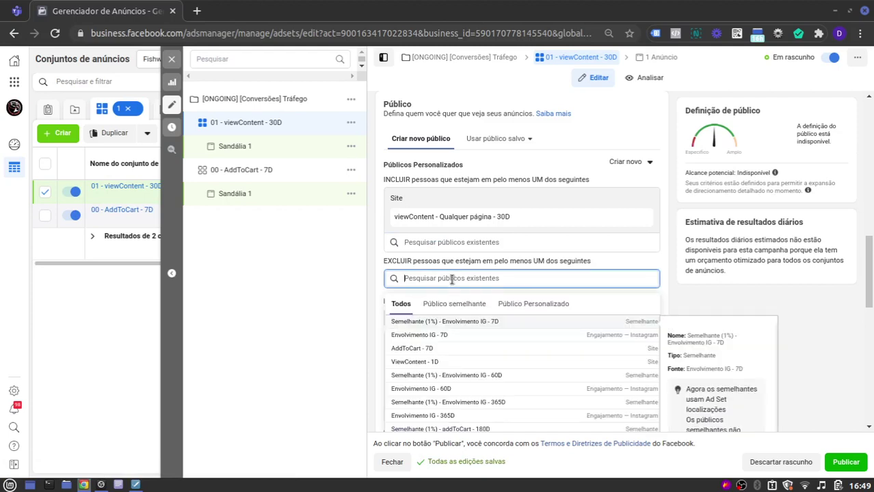
text(addTo)
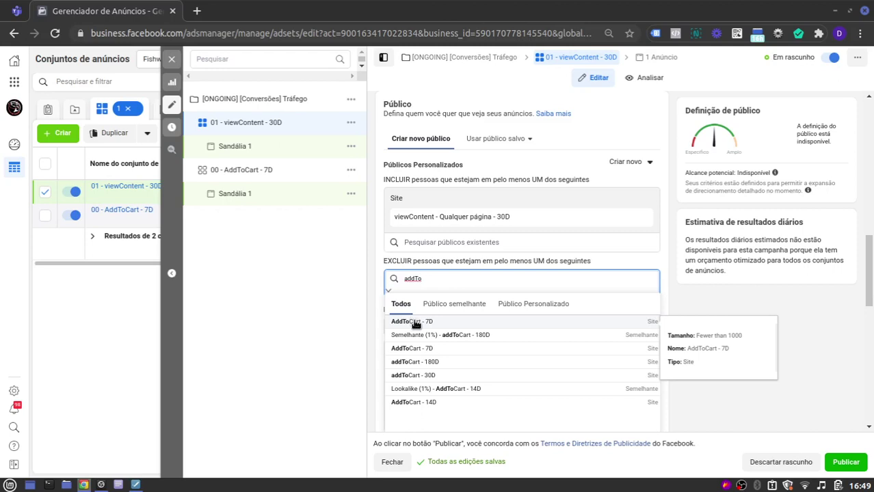
key(Return)
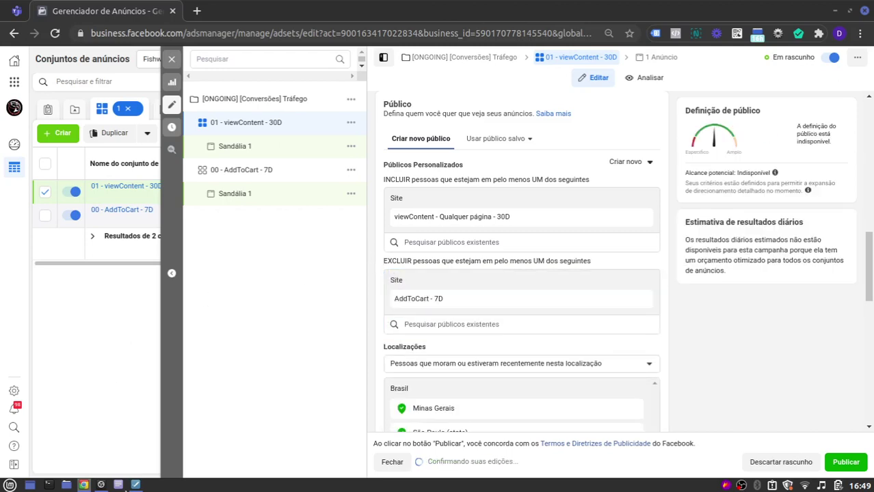
Switch to the Drawing app with the Venn diagram and set the pencil's main colour to bright green
mouse_move(134, 487)
click(172, 415)
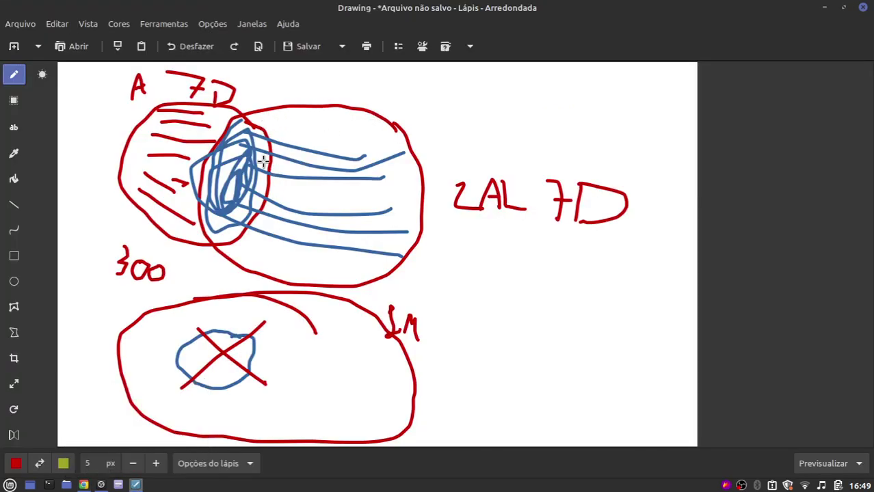
click(16, 463)
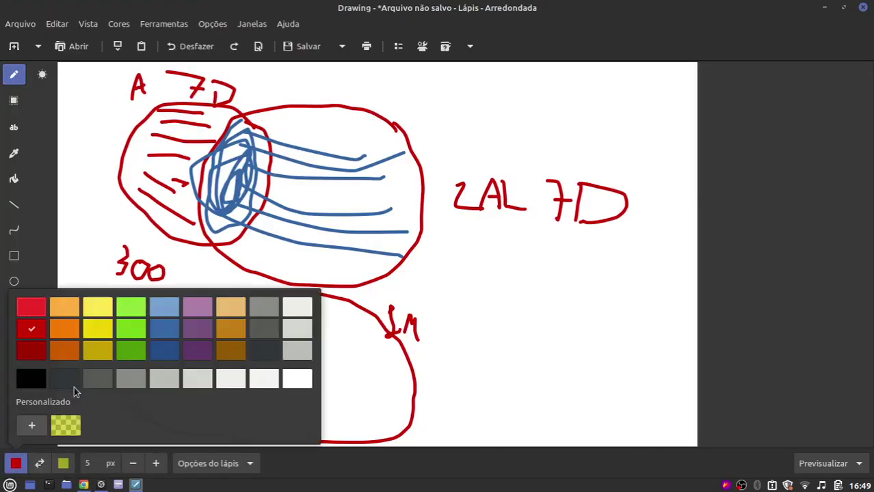
click(131, 329)
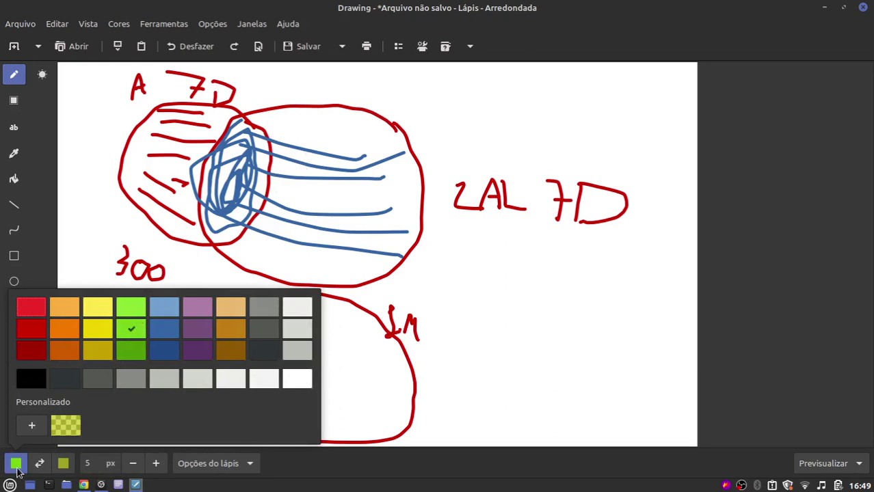
click(296, 87)
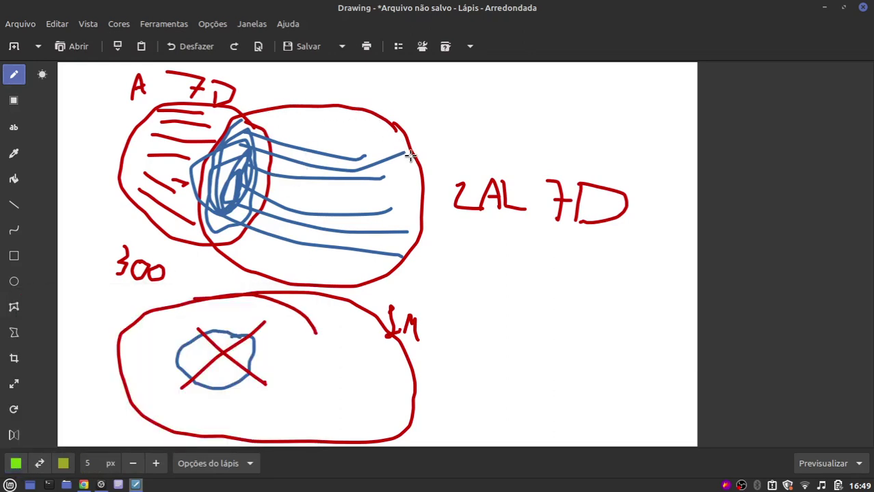
Outline the larger circle's inside edge in green, and outline and shade circle A's non-overlapping part in purple
mouse_move(408, 150)
mouse_down()
mouse_move(375, 118)
mouse_move(301, 109)
mouse_move(227, 130)
mouse_move(201, 195)
mouse_move(217, 238)
mouse_move(258, 273)
mouse_move(331, 280)
mouse_move(395, 241)
mouse_move(402, 142)
mouse_up()
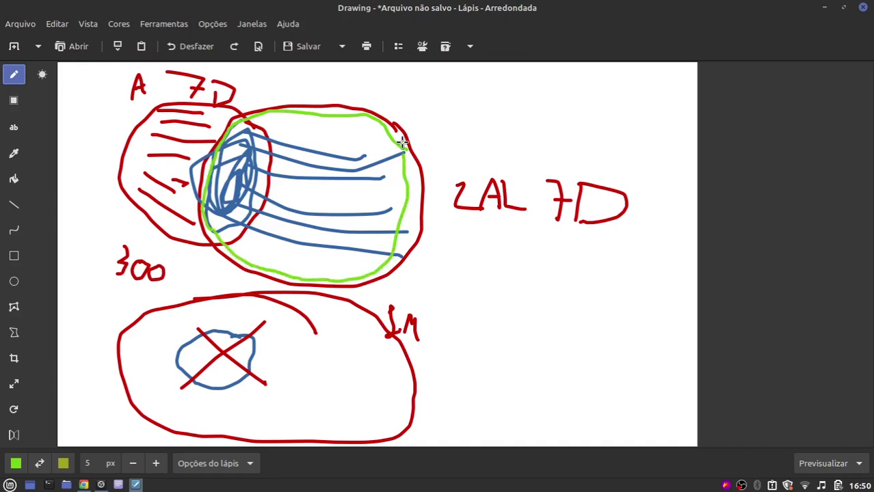
click(16, 464)
click(197, 329)
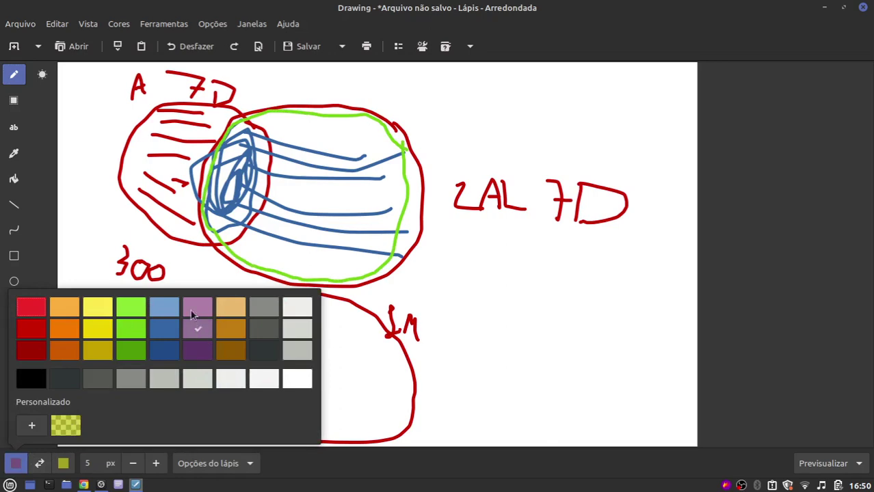
click(200, 239)
mouse_move(202, 240)
mouse_down()
mouse_move(130, 199)
mouse_move(123, 157)
mouse_move(149, 115)
mouse_move(197, 104)
mouse_move(215, 109)
mouse_move(218, 132)
mouse_move(186, 179)
mouse_move(197, 243)
mouse_up()
mouse_move(198, 127)
mouse_down()
mouse_move(164, 133)
mouse_move(154, 181)
mouse_move(177, 132)
mouse_move(157, 167)
mouse_move(153, 158)
mouse_move(148, 200)
mouse_move(185, 119)
mouse_move(144, 147)
mouse_move(165, 175)
mouse_move(173, 165)
mouse_move(170, 176)
mouse_move(185, 125)
mouse_move(166, 133)
mouse_move(152, 163)
mouse_move(168, 156)
mouse_up()
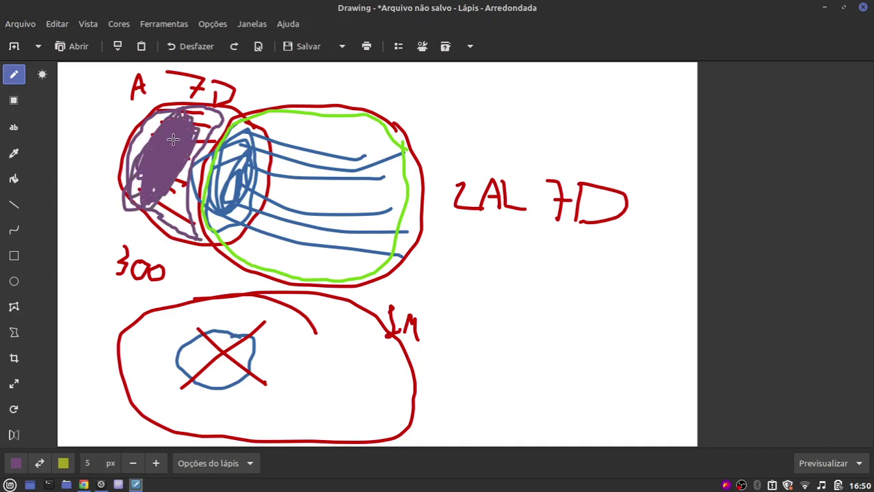
Set the pencil's main colour to red and scribble over the overlap and the interior of the larger circle
click(63, 465)
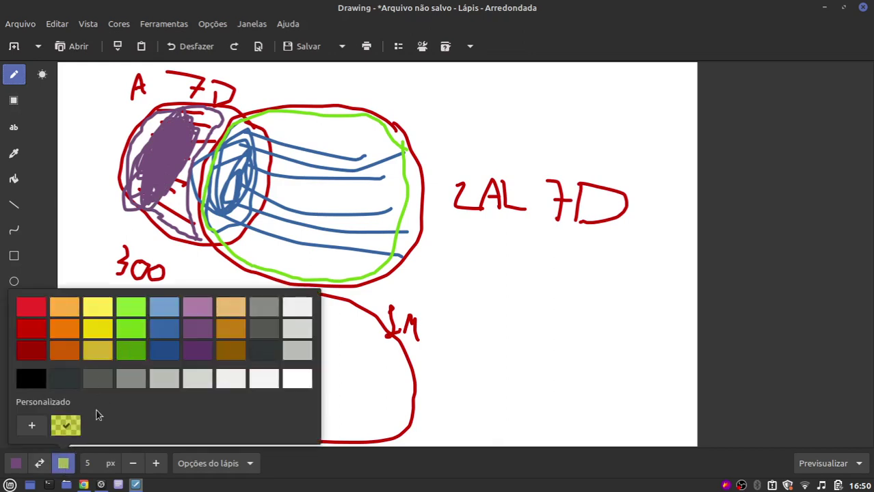
click(14, 467)
click(13, 467)
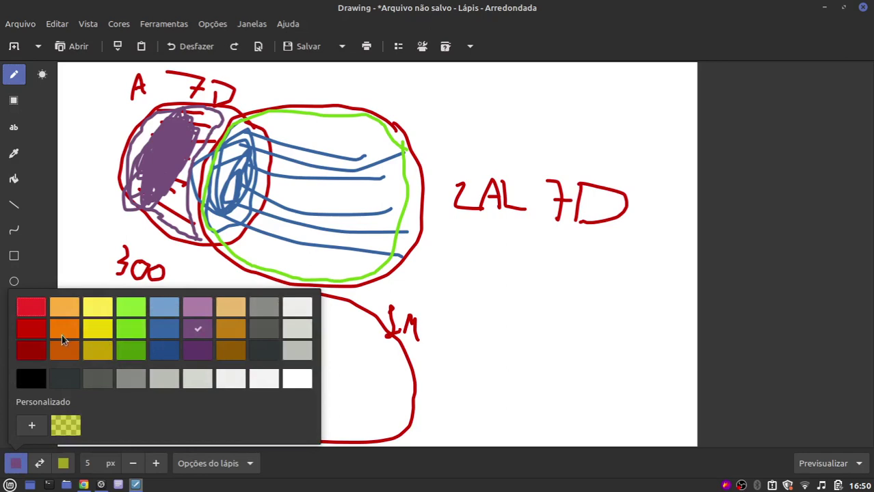
click(31, 329)
click(283, 140)
mouse_move(291, 160)
mouse_down()
mouse_move(300, 131)
mouse_move(288, 139)
mouse_up()
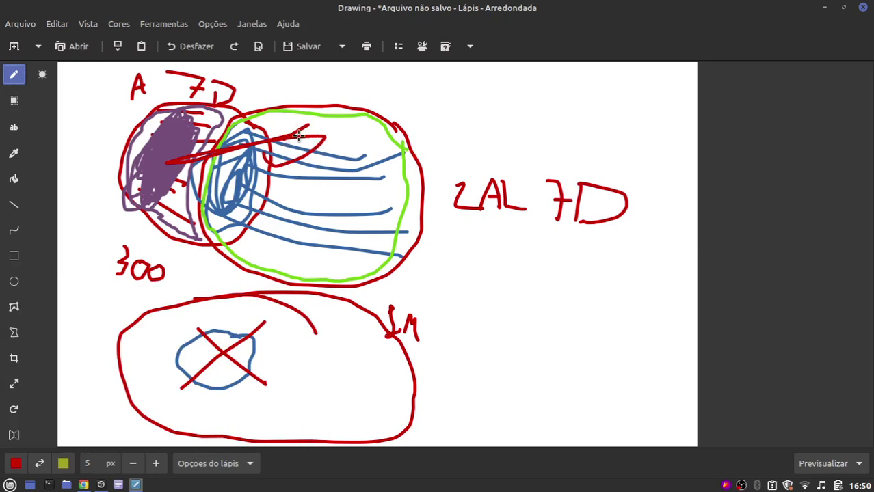
key(ctrl+z)
mouse_move(285, 129)
mouse_down()
mouse_move(270, 133)
mouse_move(273, 159)
mouse_move(286, 134)
mouse_move(288, 177)
mouse_move(322, 222)
mouse_move(342, 205)
mouse_move(388, 242)
mouse_move(342, 263)
mouse_move(335, 167)
mouse_move(325, 219)
mouse_move(309, 178)
mouse_move(322, 246)
mouse_move(292, 205)
mouse_move(301, 236)
mouse_move(282, 237)
mouse_move(286, 192)
mouse_up()
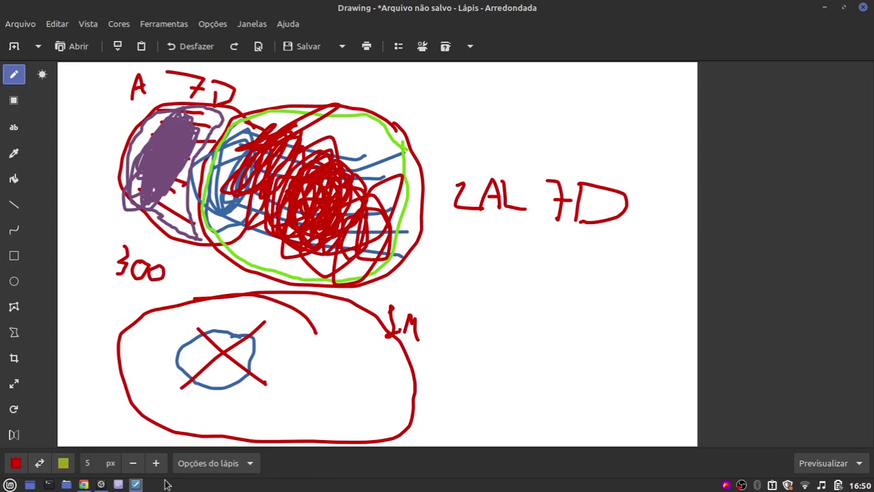
Switch to Facebook Ads Manager in the browser and close the ad set editor to show the ad set list
click(83, 485)
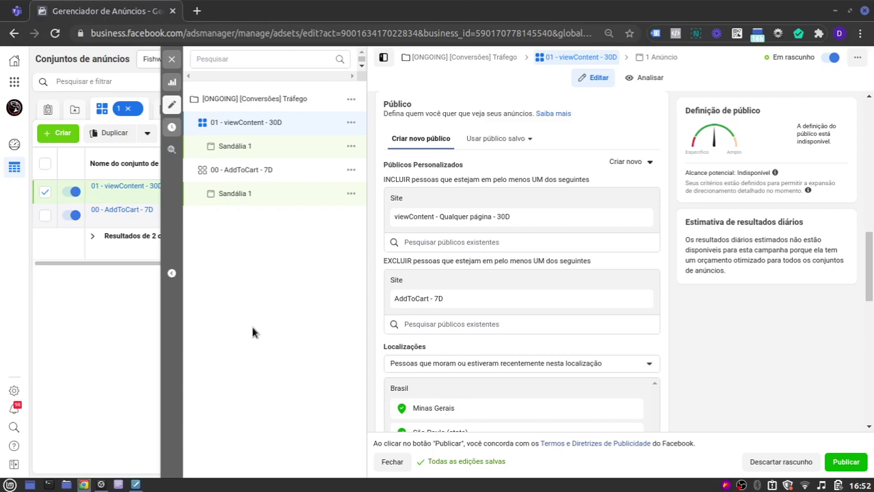
click(171, 79)
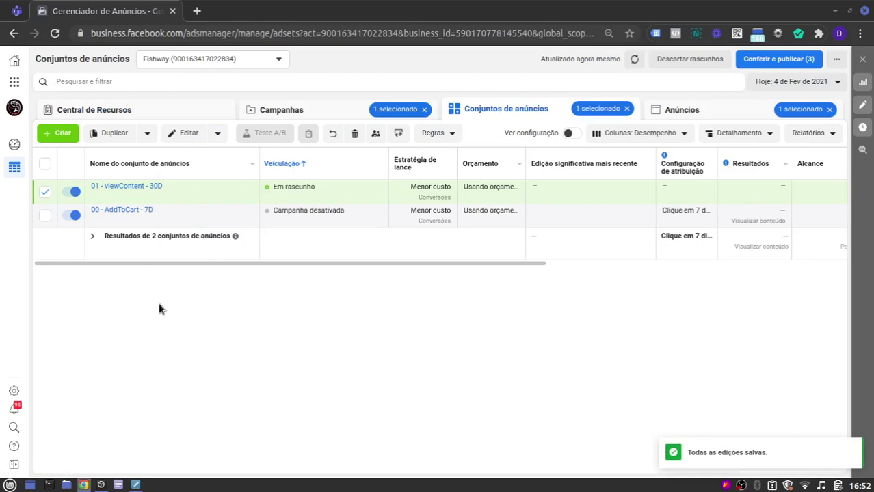
Switch back to the Drawing app and create a new blank image
click(135, 485)
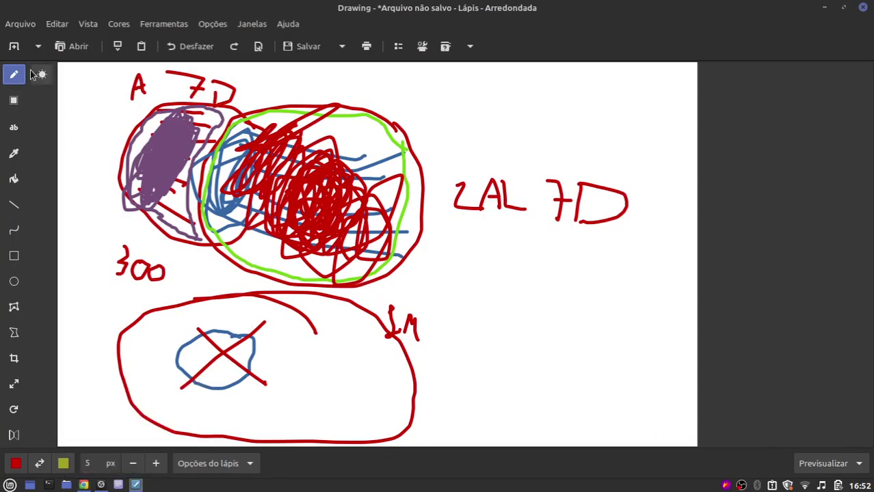
click(26, 27)
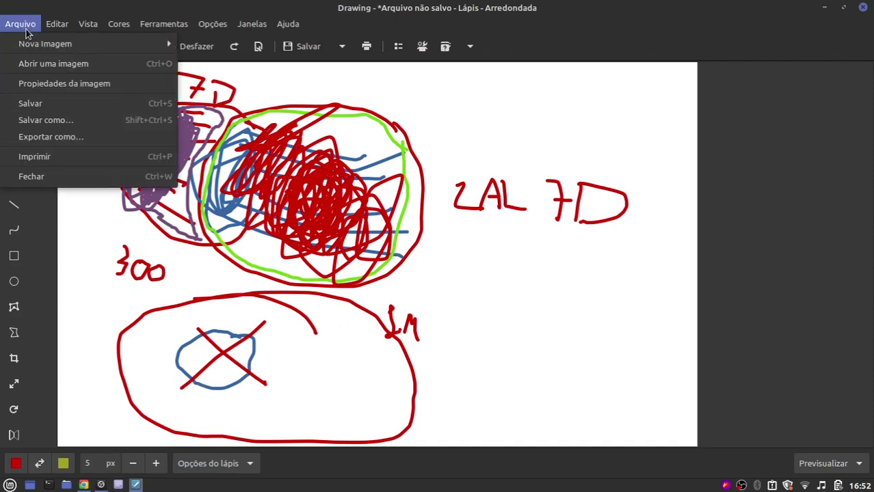
mouse_move(42, 44)
click(235, 45)
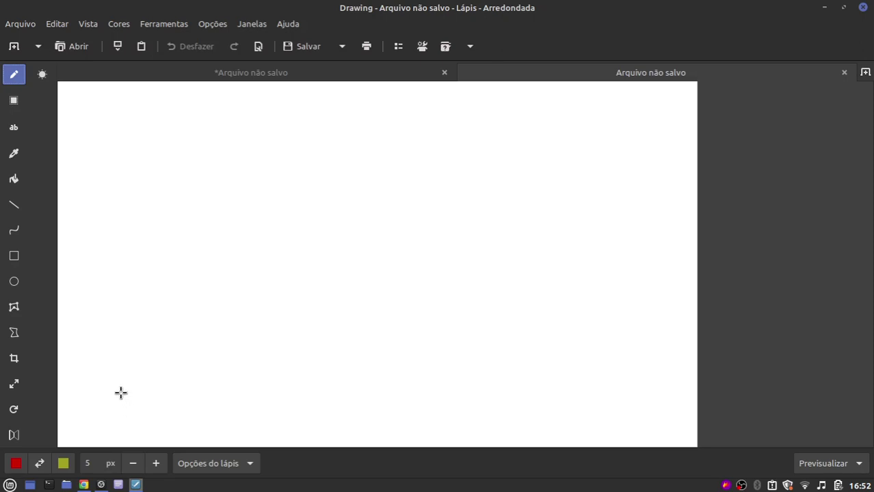
Draw a row of three red circles of increasing size and label them 1, 5 and 50
mouse_move(120, 393)
mouse_down()
mouse_move(111, 405)
mouse_move(127, 388)
mouse_move(122, 397)
mouse_up()
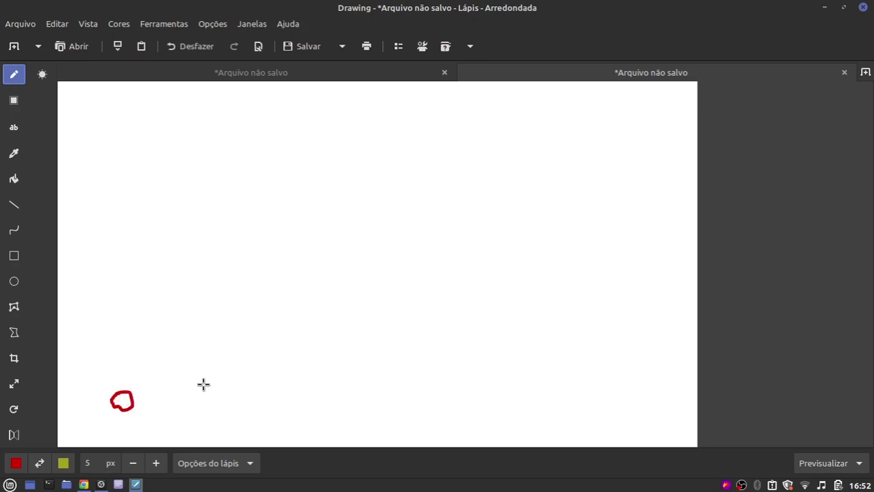
mouse_move(199, 363)
mouse_down()
mouse_move(164, 371)
mouse_move(183, 406)
mouse_move(206, 379)
mouse_move(197, 364)
mouse_up()
mouse_move(301, 303)
mouse_down()
mouse_move(255, 306)
mouse_move(220, 367)
mouse_move(256, 423)
mouse_move(316, 344)
mouse_move(304, 298)
mouse_move(288, 302)
mouse_up()
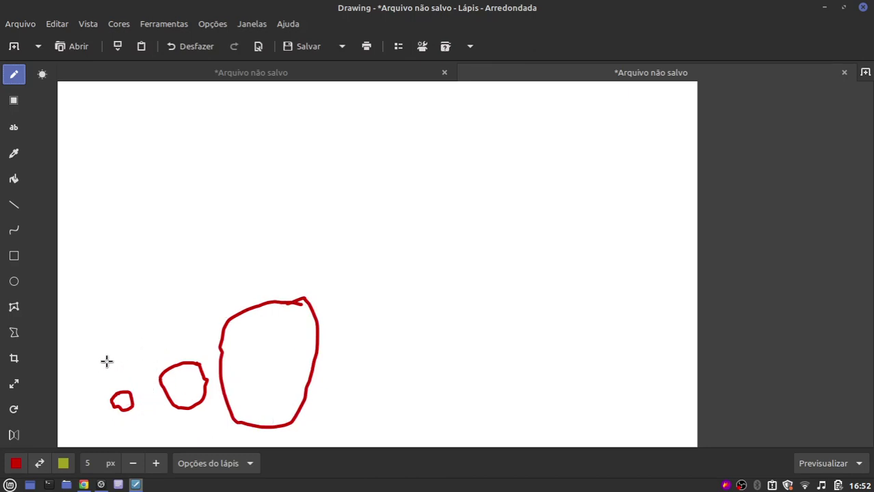
drag(117, 361, 115, 382)
mouse_move(186, 337)
mouse_down()
mouse_move(175, 338)
mouse_move(170, 355)
mouse_up()
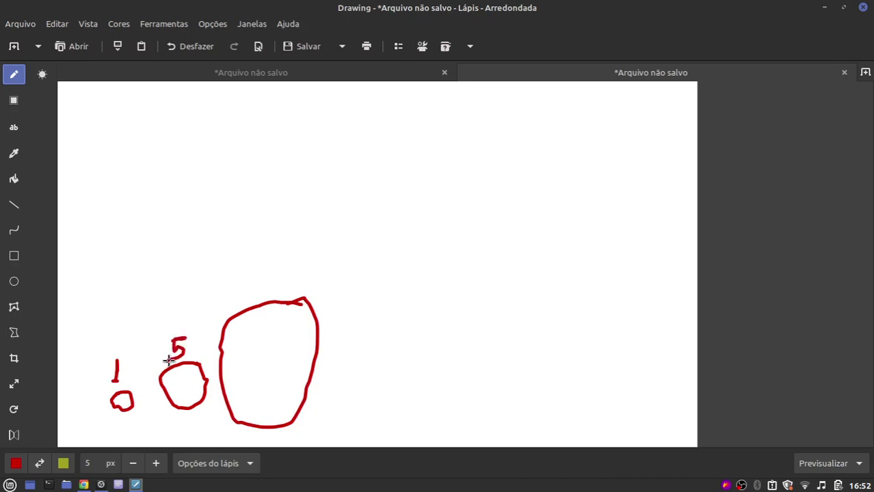
mouse_move(257, 262)
mouse_down()
mouse_move(247, 262)
mouse_move(240, 295)
mouse_up()
mouse_move(286, 261)
mouse_down()
mouse_move(302, 269)
mouse_move(284, 266)
mouse_up()
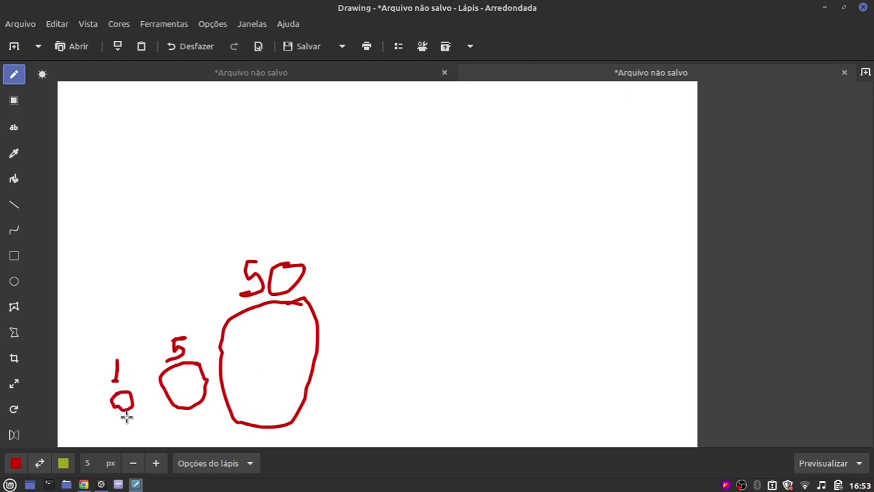
Link the circles labelled 1, 5 and 50 with doubled curved strokes beneath them, and start a fourth circle's upper arc beside them
mouse_move(127, 418)
mouse_down()
mouse_move(142, 428)
mouse_move(182, 418)
mouse_move(205, 435)
mouse_move(253, 429)
mouse_up()
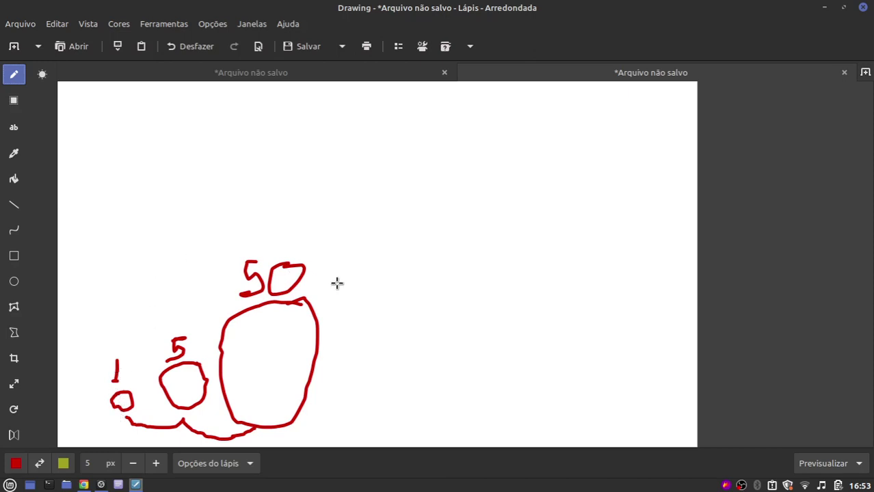
mouse_move(481, 268)
mouse_down()
mouse_move(449, 267)
mouse_move(340, 323)
mouse_up()
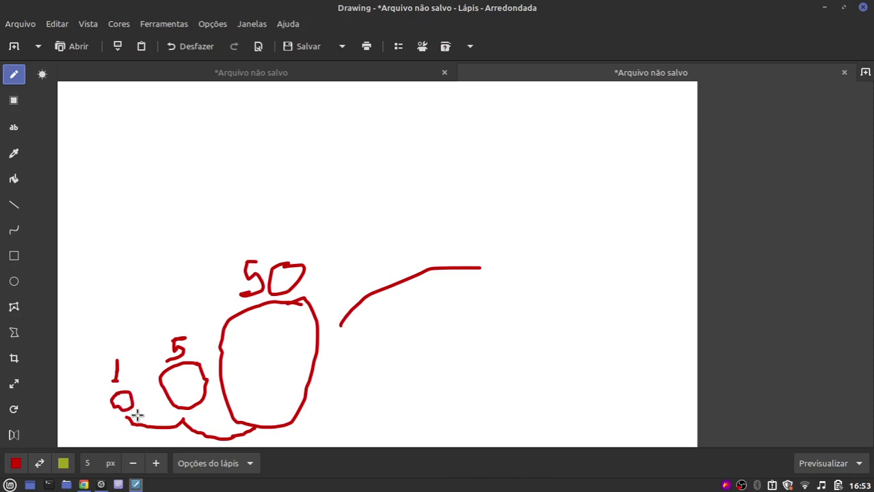
drag(139, 415, 168, 411)
mouse_move(194, 411)
mouse_down()
mouse_move(206, 426)
mouse_move(231, 428)
mouse_up()
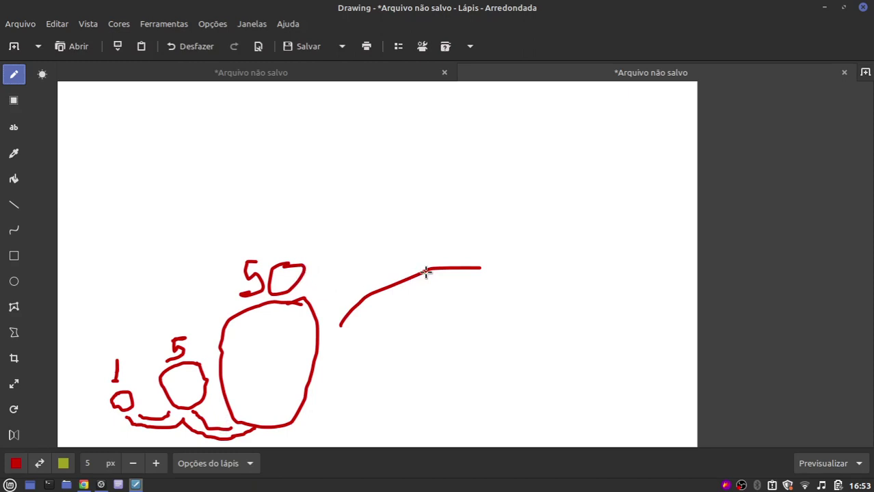
Complete the fourth circle with the label 100, and draw a larger fifth circle beside it labelled 200
mouse_move(340, 322)
mouse_down()
mouse_move(336, 344)
mouse_move(364, 404)
mouse_move(433, 428)
mouse_move(487, 345)
mouse_move(484, 260)
mouse_move(465, 264)
mouse_up()
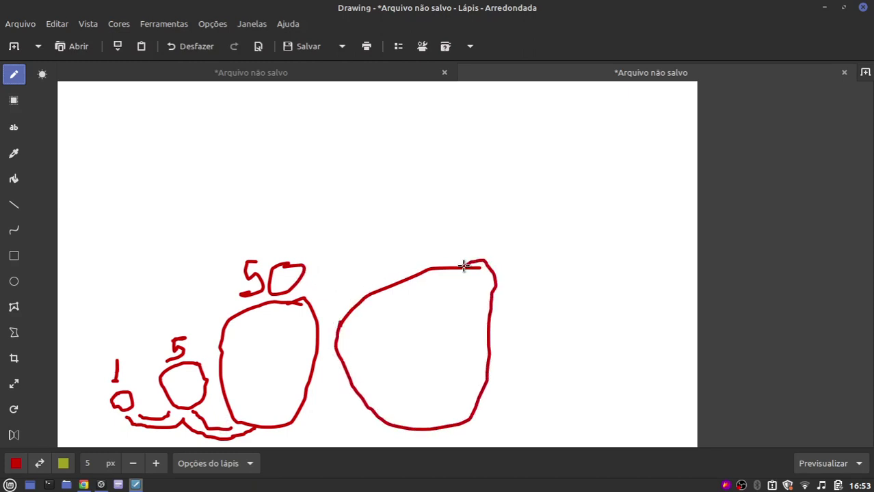
mouse_move(385, 240)
mouse_down()
mouse_move(396, 217)
mouse_move(389, 244)
mouse_move(429, 219)
mouse_move(469, 254)
mouse_up()
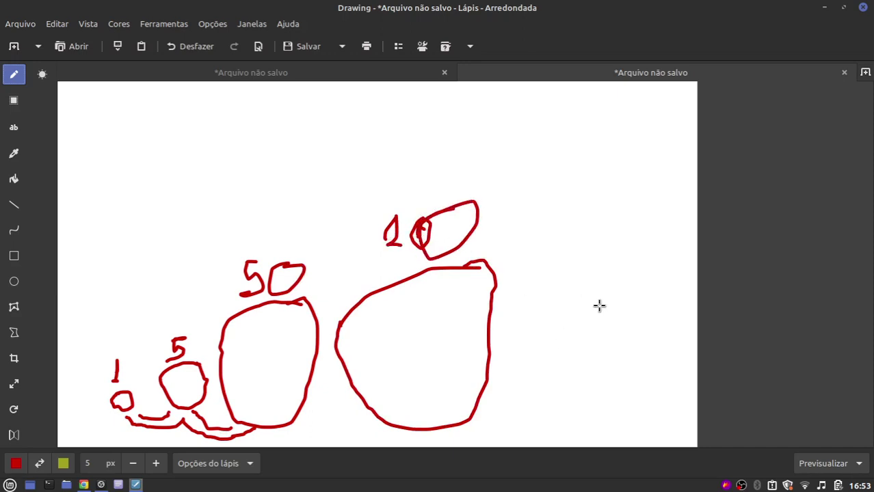
mouse_move(638, 277)
mouse_down()
mouse_move(606, 258)
mouse_move(510, 291)
mouse_move(529, 427)
mouse_move(681, 352)
mouse_move(635, 199)
mouse_move(493, 302)
mouse_move(501, 353)
mouse_up()
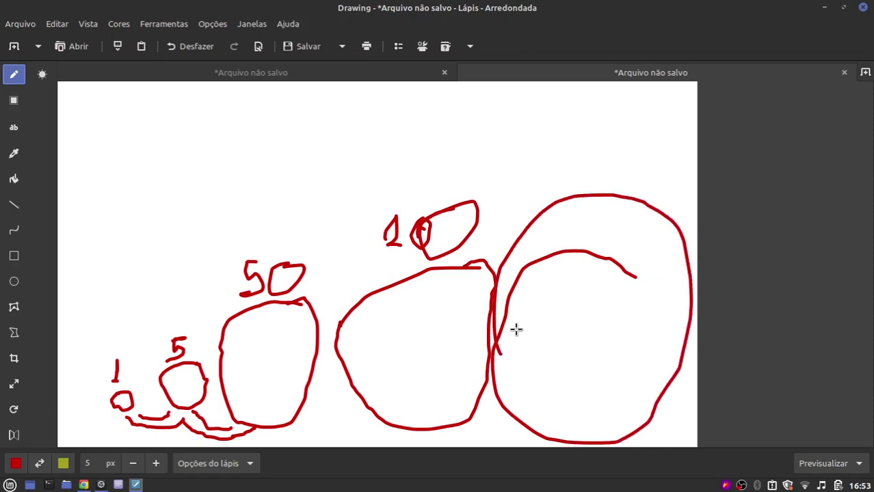
mouse_move(548, 138)
mouse_down()
mouse_move(554, 173)
mouse_move(578, 136)
mouse_move(590, 158)
mouse_move(602, 146)
mouse_up()
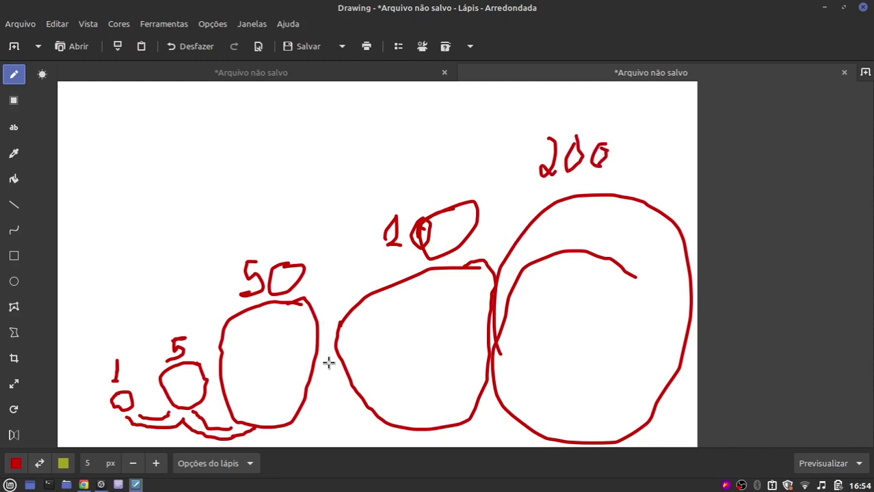
Add short link strokes between the three largest circles, and draw a crossed-out arc from the smallest circle to the largest
drag(315, 414, 349, 393)
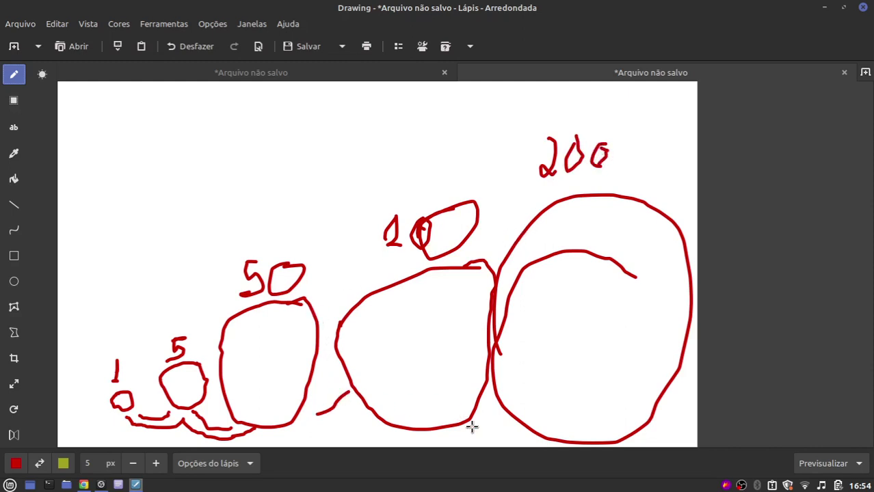
drag(495, 419, 506, 410)
mouse_move(127, 282)
mouse_down()
mouse_move(343, 137)
mouse_move(580, 115)
mouse_up()
drag(314, 102, 414, 139)
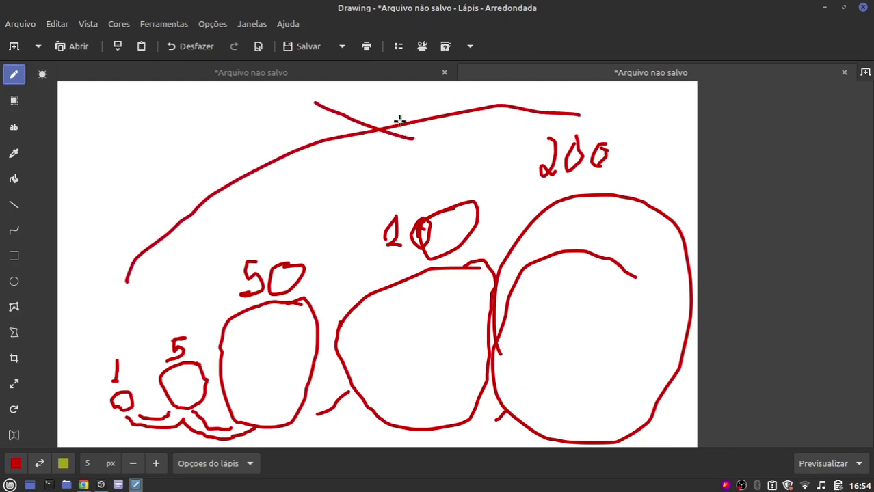
drag(382, 101, 321, 161)
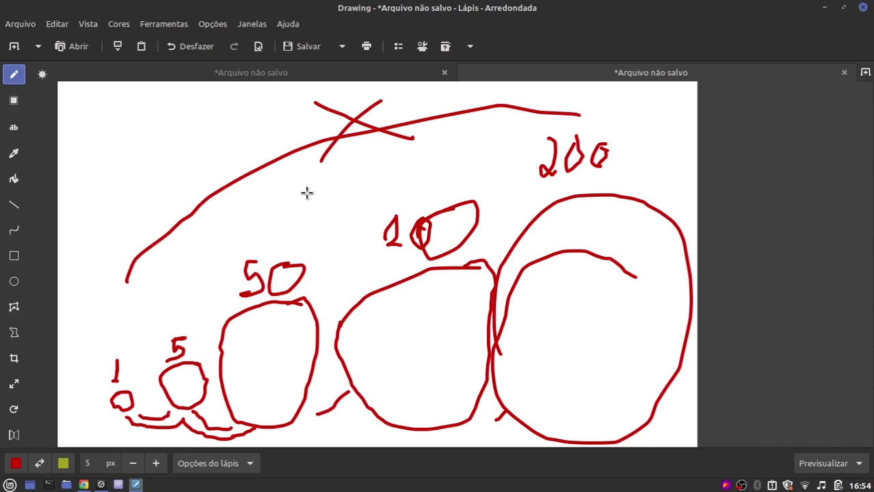